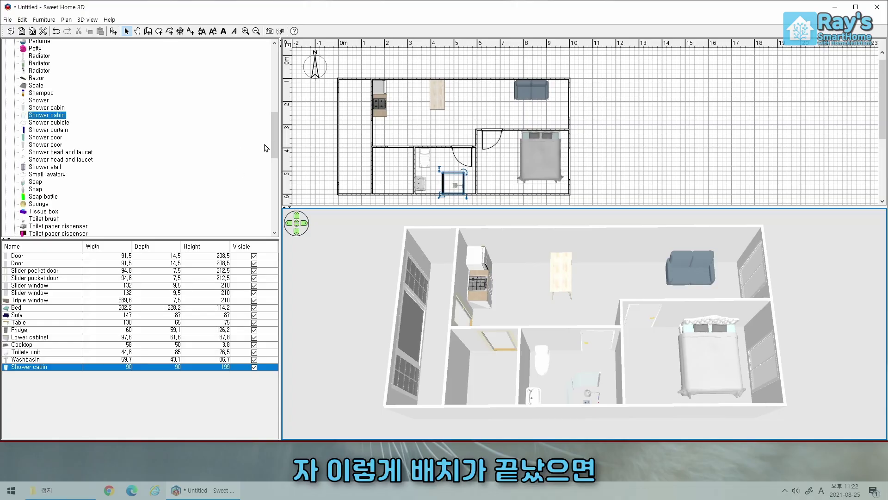
# Step: Collapse the Bathroom category in the furniture catalog and expand the Lights category
pyautogui.scroll(12, 266, 148)
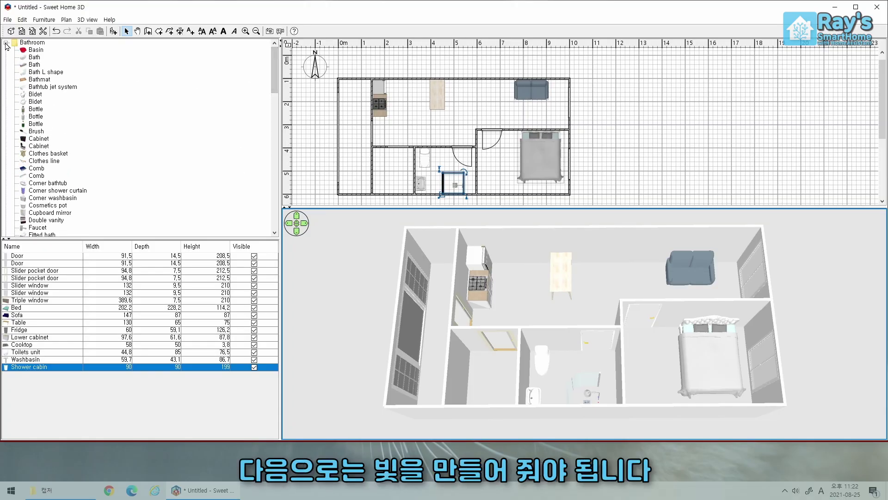
pyautogui.click(6, 43)
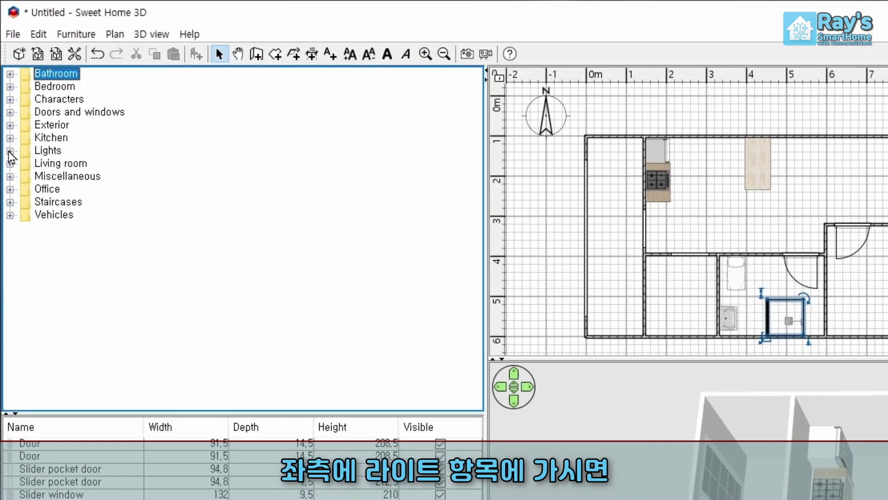
pyautogui.click(6, 86)
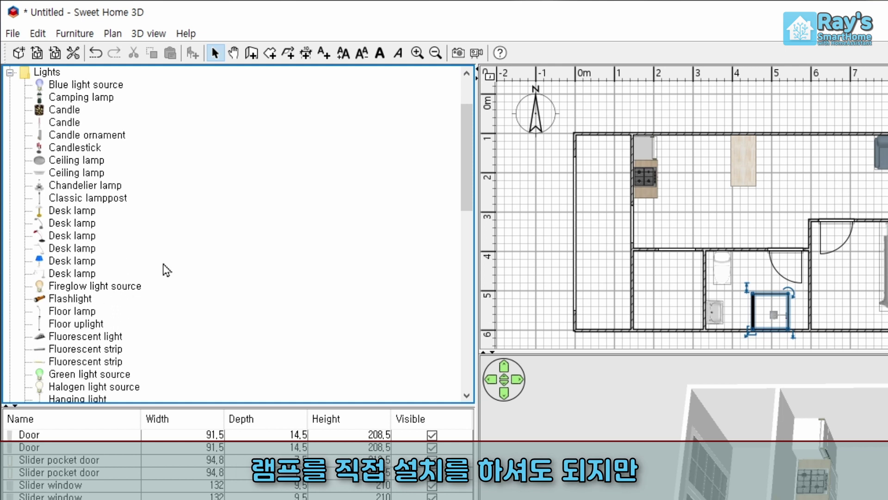
# Step: Look through the lamps and coloured light sources offered in the Lights category
pyautogui.scroll(2, 166, 270)
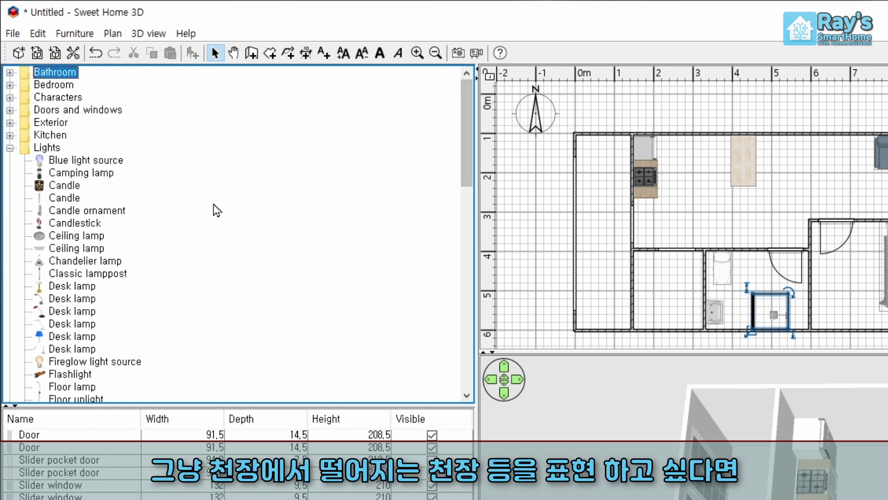
pyautogui.moveTo(468, 150)
pyautogui.mouseDown()
pyautogui.moveTo(468, 158)
pyautogui.moveTo(467, 147)
pyautogui.mouseUp()
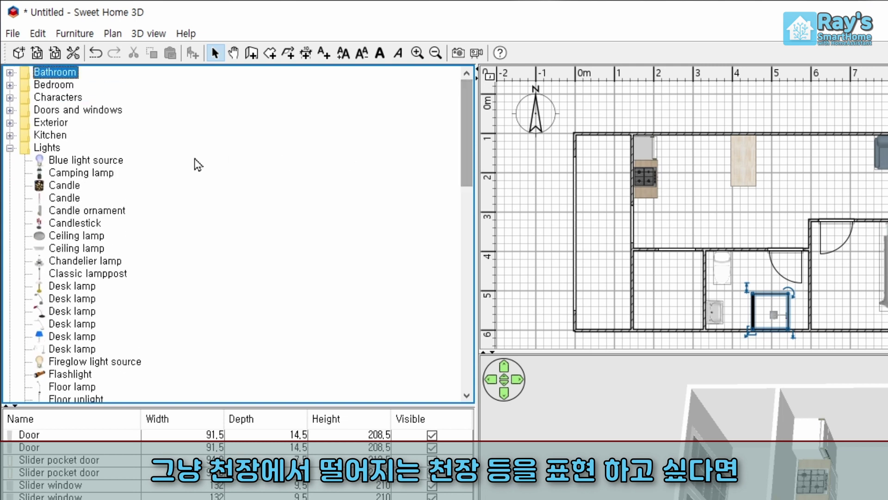
pyautogui.moveTo(129, 169)
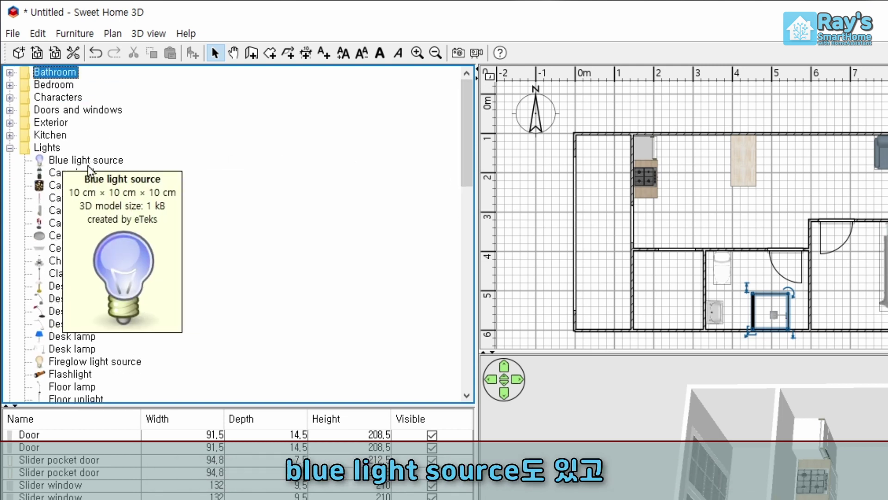
pyautogui.moveTo(463, 146); pyautogui.dragTo(460, 221)
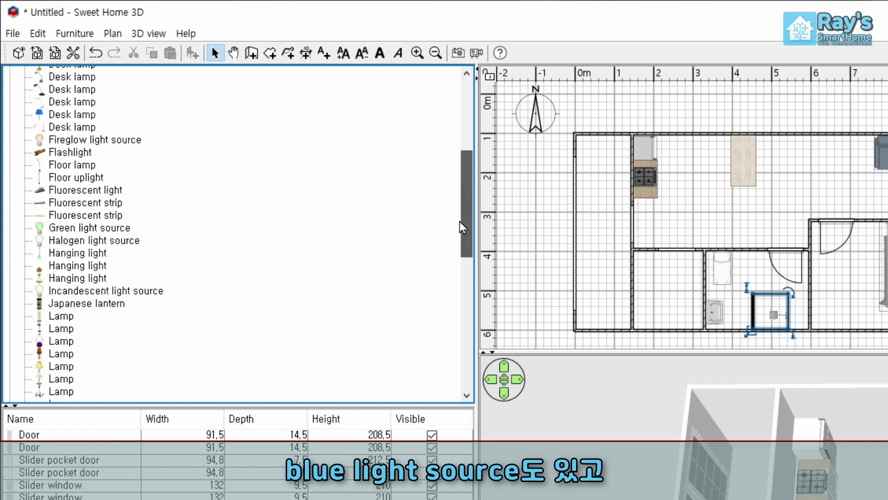
pyautogui.moveTo(72, 328)
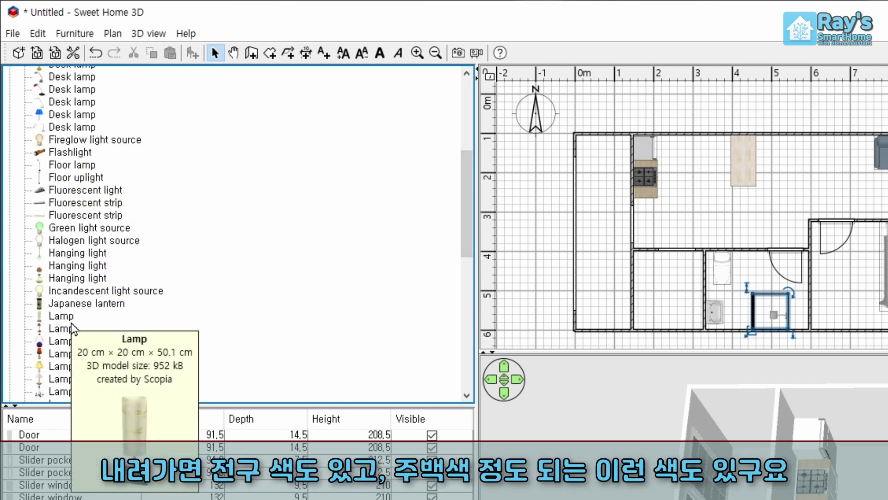
pyautogui.moveTo(65, 291)
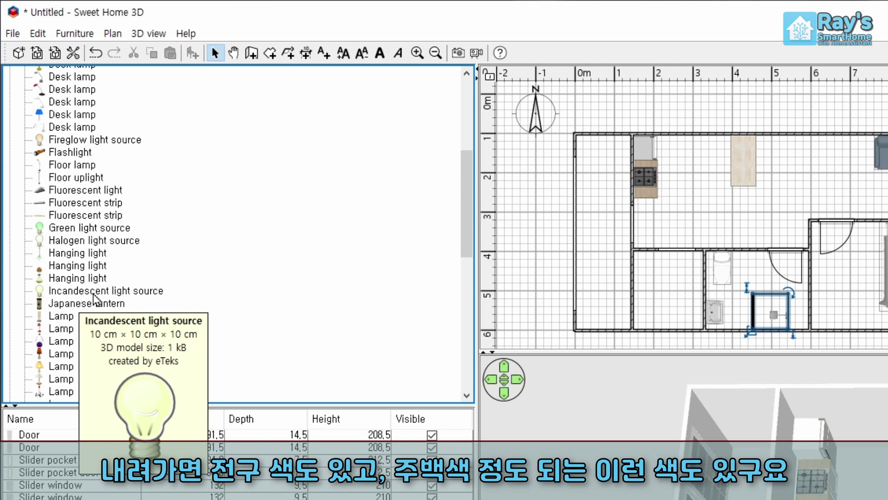
pyautogui.scroll(-11, 208, 242)
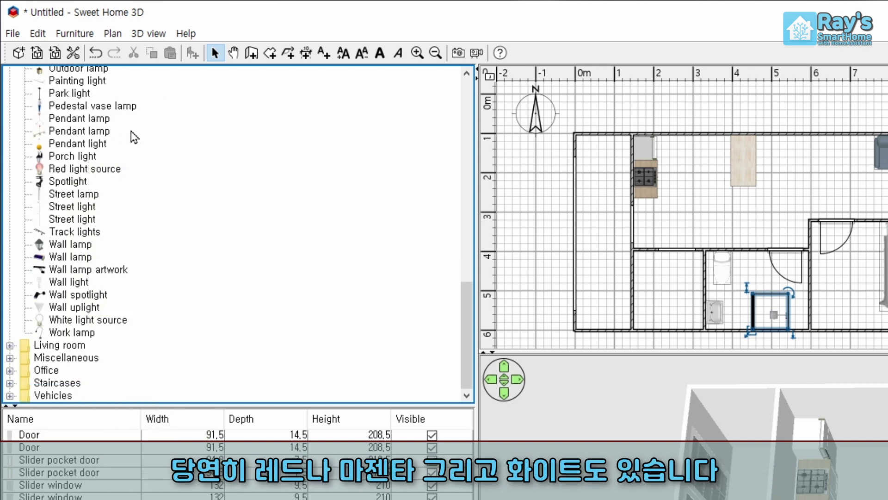
pyautogui.scroll(1, 116, 136)
pyautogui.scroll(-1, 93, 324)
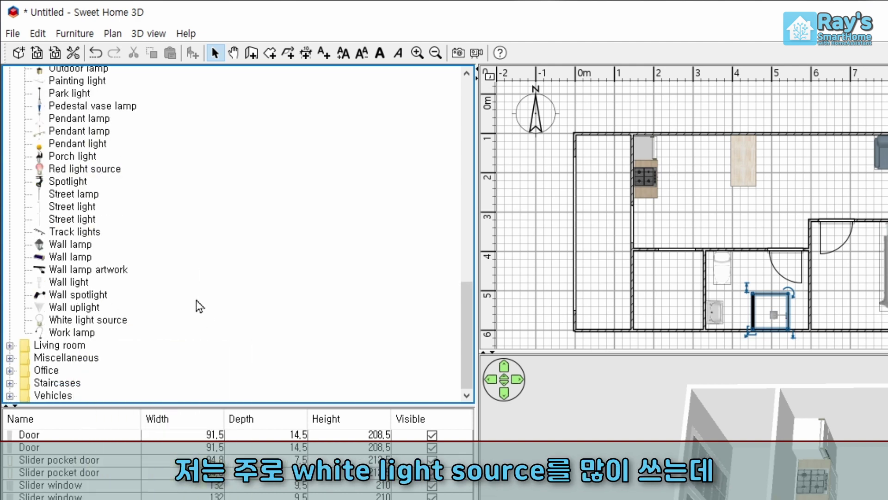
# Step: Place Track lights in the living area between the dining table and the sofa
pyautogui.moveTo(77, 326); pyautogui.dragTo(93, 310)
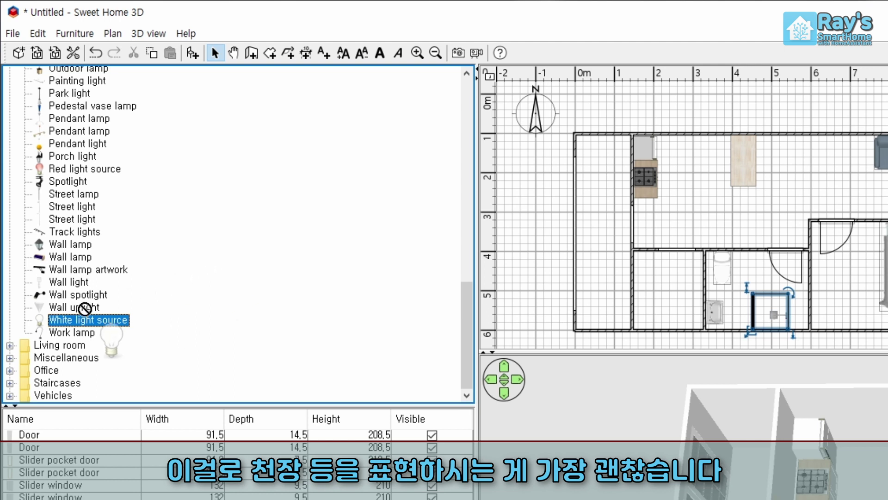
pyautogui.moveTo(70, 233); pyautogui.dragTo(133, 244)
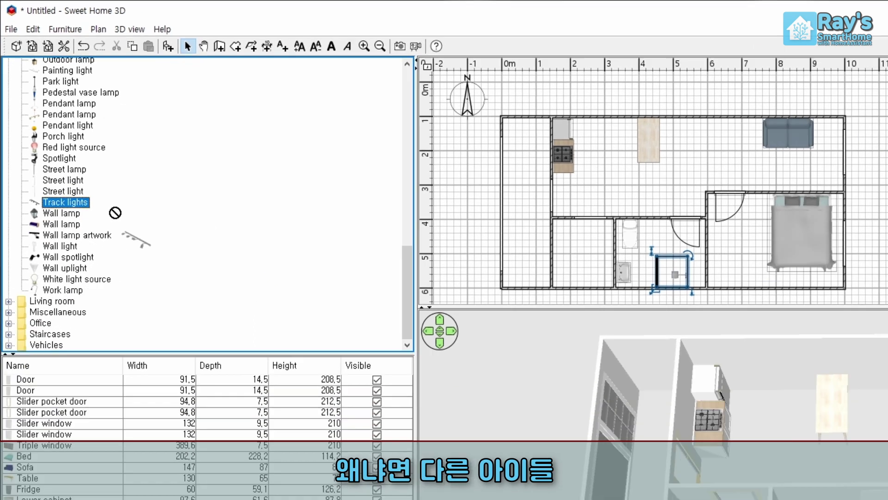
pyautogui.moveTo(115, 213); pyautogui.dragTo(664, 170)
pyautogui.moveTo(458, 96); pyautogui.dragTo(466, 101)
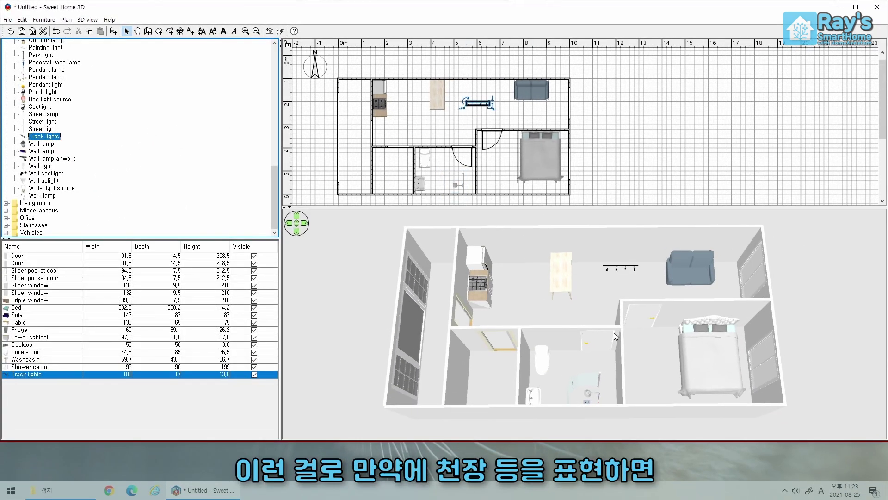
# Step: Inspect the track lights in 3D from a lower angle and delete them from the plan
pyautogui.moveTo(606, 316); pyautogui.dragTo(676, 273)
pyautogui.moveTo(539, 324); pyautogui.dragTo(550, 319)
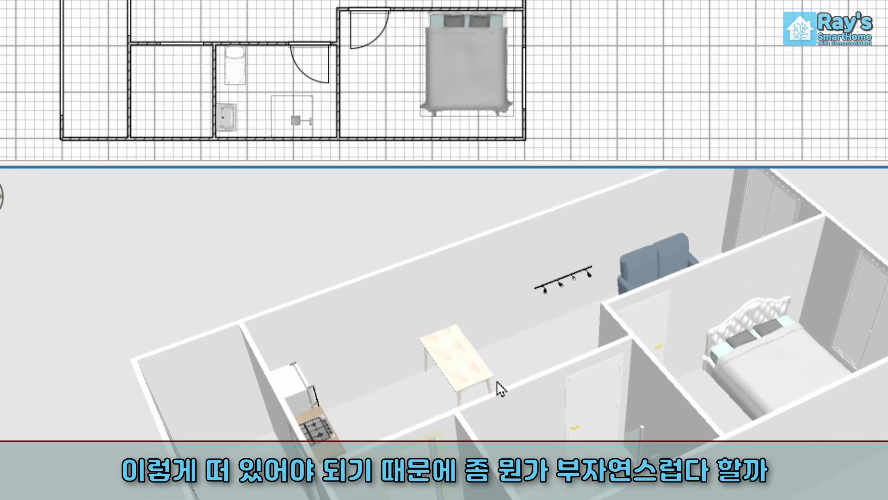
pyautogui.moveTo(501, 389); pyautogui.dragTo(561, 423)
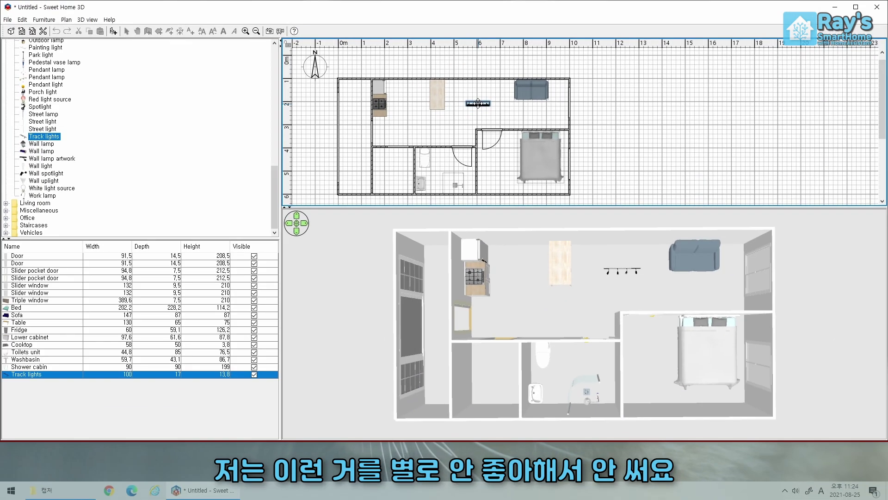
pyautogui.click(477, 102)
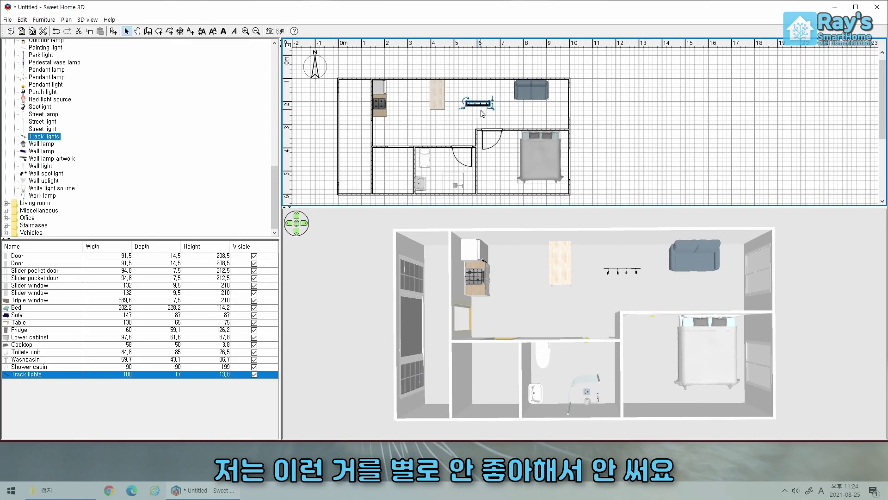
pyautogui.press('Delete')
# Step: Place White light sources in the living room near the sofa, beside the bed, in the bathroom and over the dining table
pyautogui.moveTo(51, 188); pyautogui.dragTo(516, 104)
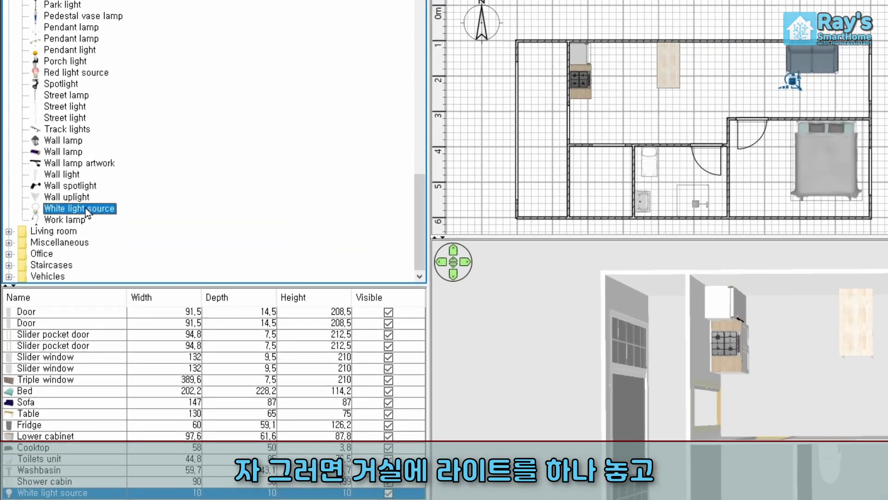
pyautogui.moveTo(87, 209); pyautogui.dragTo(786, 160)
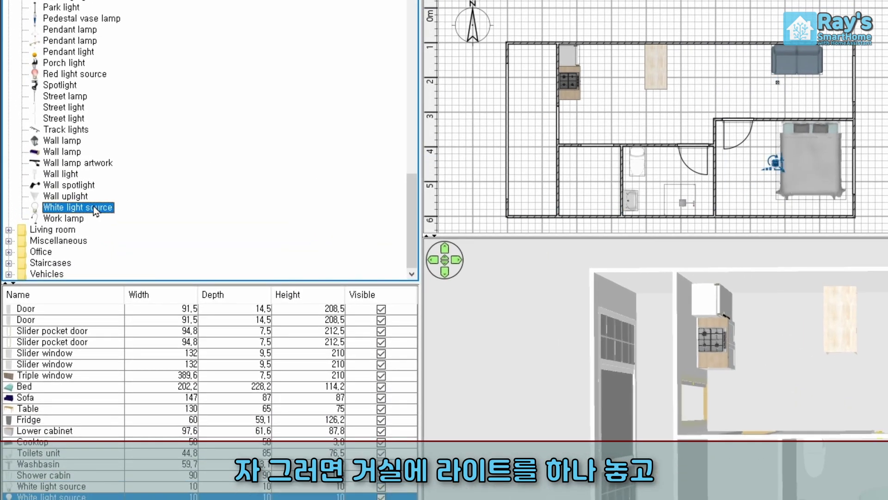
pyautogui.moveTo(93, 207); pyautogui.dragTo(653, 68)
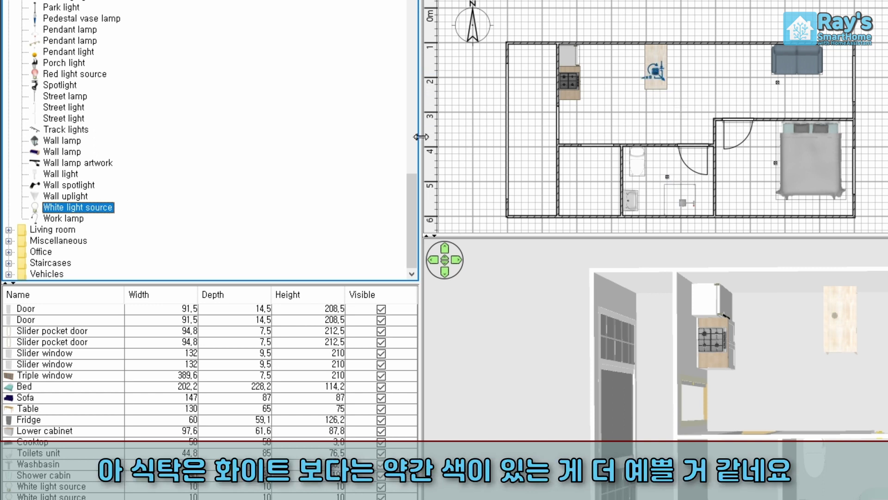
# Step: Replace the white light over the dining table with an Incandescent light source
pyautogui.press('Delete')
pyautogui.scroll(10, 92, 166)
pyautogui.click(93, 166)
pyautogui.moveTo(93, 166); pyautogui.dragTo(654, 65)
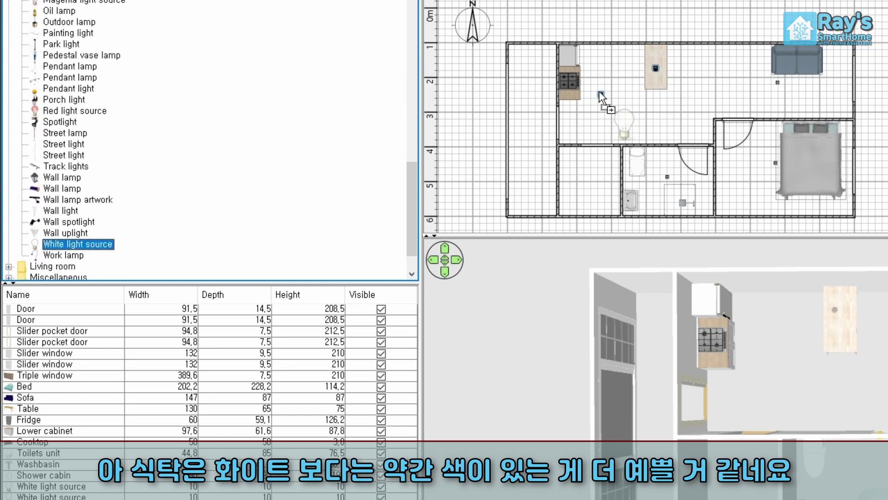
# Step: Place one White light source in the kitchen beside the cooktop and two along the narrow balcony
pyautogui.moveTo(598, 91); pyautogui.dragTo(593, 83)
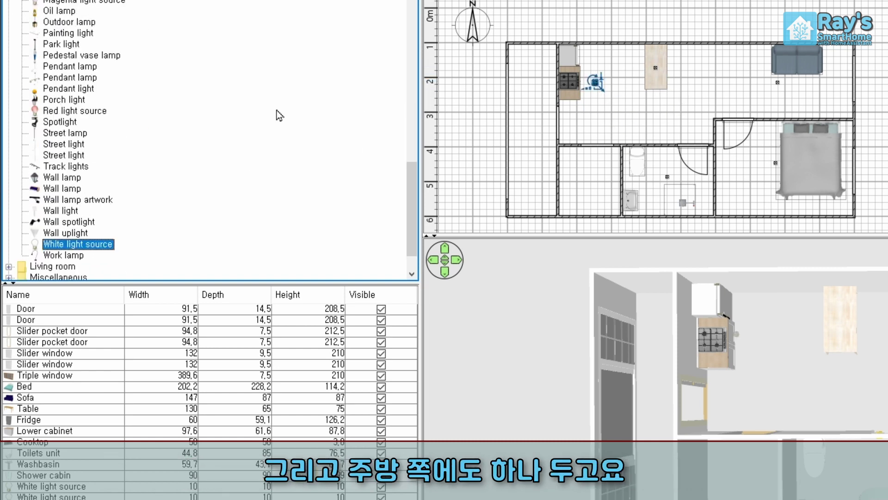
pyautogui.moveTo(77, 244); pyautogui.dragTo(529, 85)
pyautogui.moveTo(78, 244); pyautogui.dragTo(530, 171)
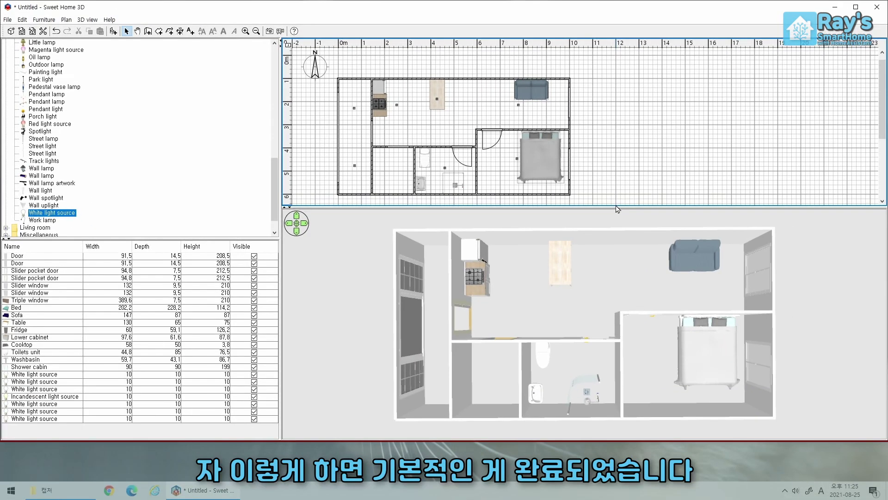
# Step: Rename the living room's white light source near the sofa to 거실
pyautogui.click(517, 160)
pyautogui.click(518, 105)
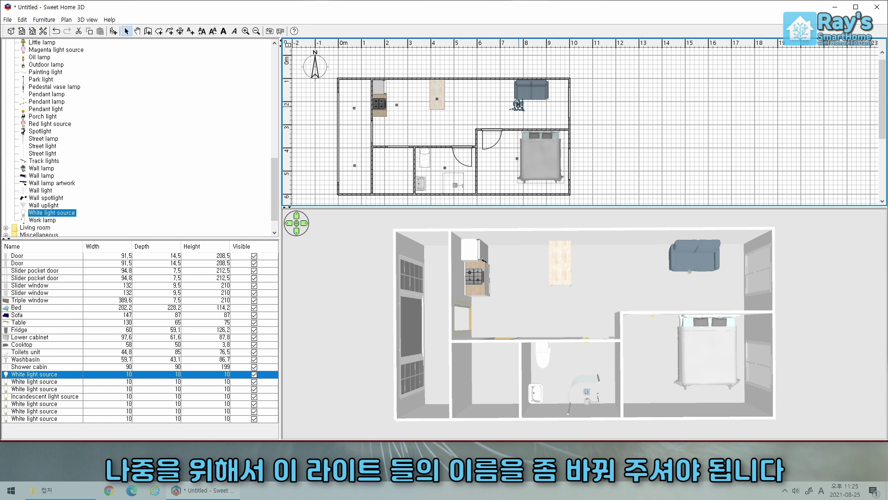
pyautogui.click(517, 161)
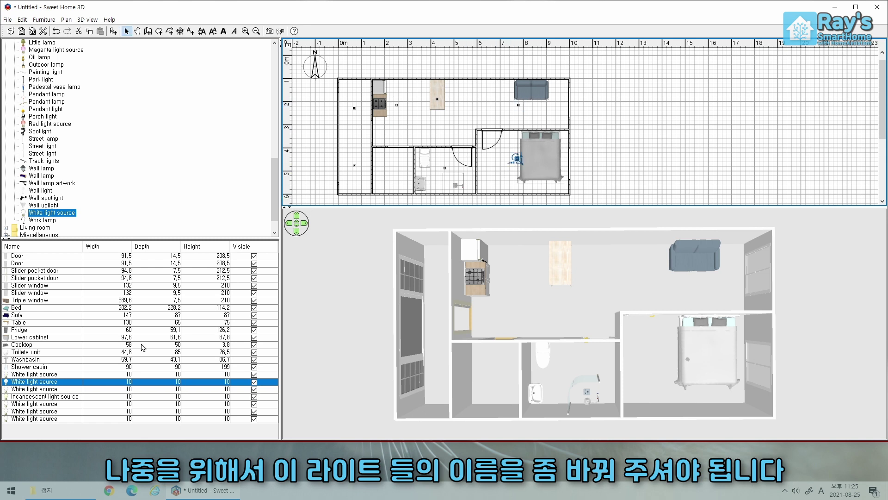
pyautogui.click(39, 374)
pyautogui.doubleClick(40, 373)
pyautogui.moveTo(419, 151); pyautogui.dragTo(364, 163)
pyautogui.write('r')
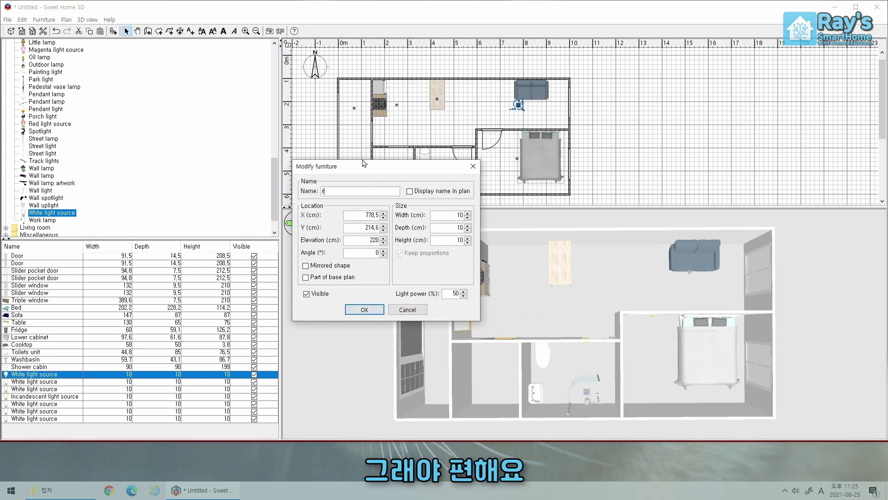
pyautogui.write('jtlf')
pyautogui.press('Return')
# Step: Rename the bedroom's white light source to 안방
pyautogui.click(40, 381)
pyautogui.doubleClick(54, 382)
pyautogui.write('d')
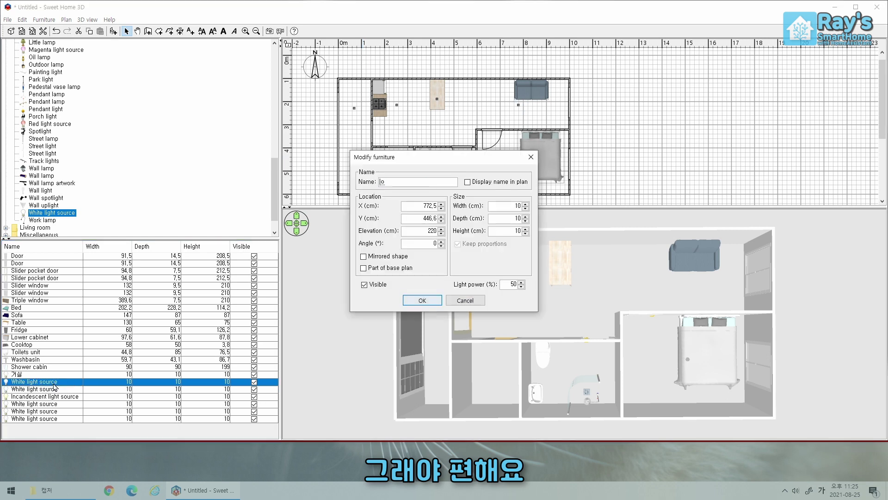
pyautogui.write('ksqkd')
pyautogui.press('Return')
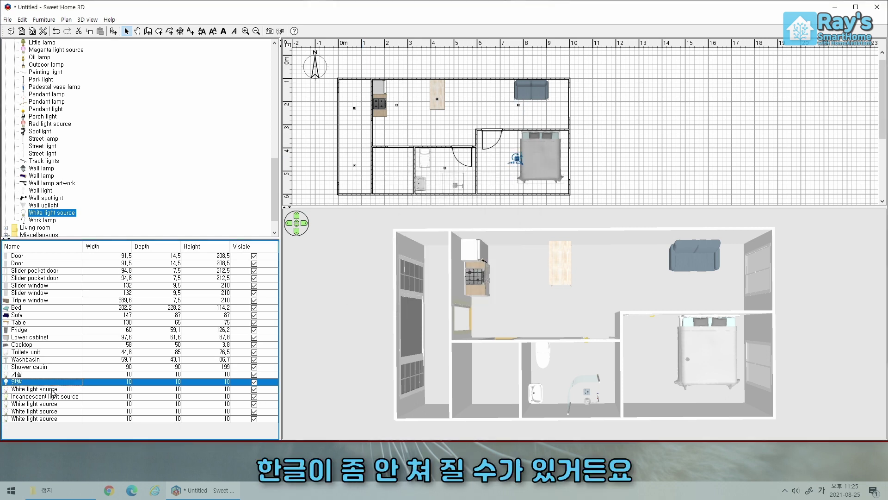
# Step: Rename the bathroom's white light source to 화장실
pyautogui.doubleClick(54, 390)
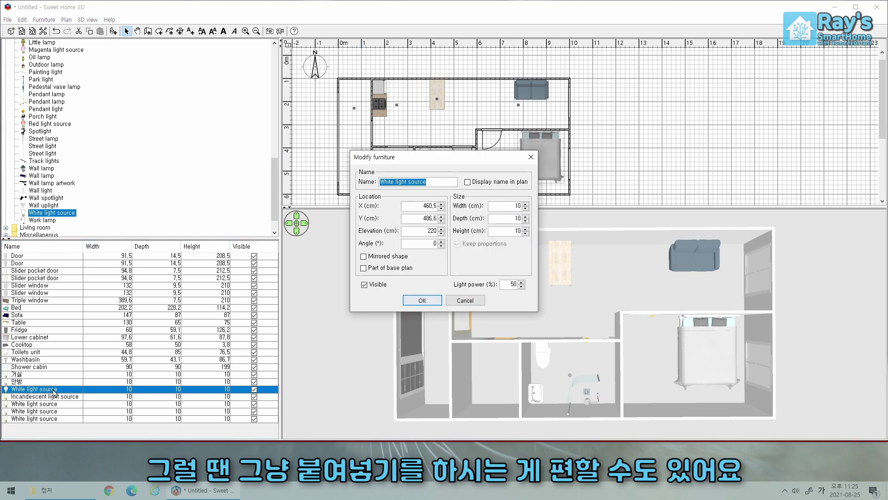
pyautogui.write('ghkwkdtlf')
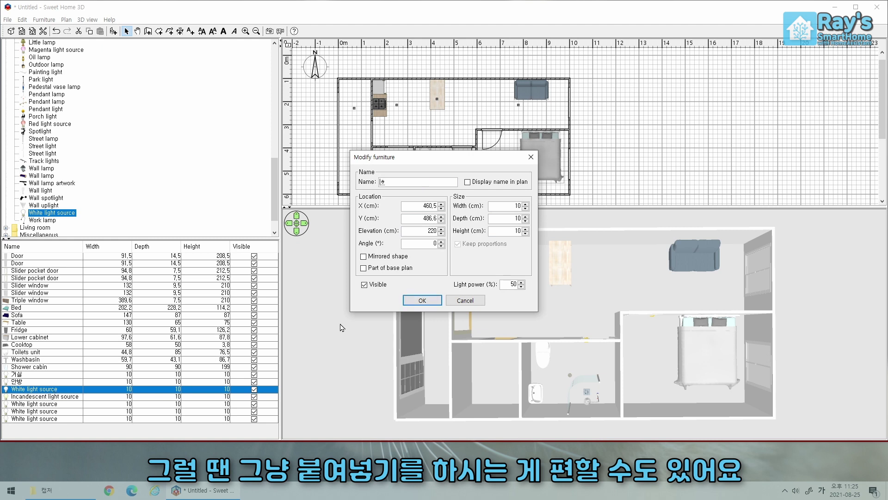
pyautogui.press('Return')
# Step: Rename the incandescent light over the table to 식탁 and the kitchen's white light to 주방
pyautogui.doubleClick(53, 397)
pyautogui.write('식탁')
pyautogui.press('Return')
pyautogui.doubleClick(54, 404)
pyautogui.write('주방')
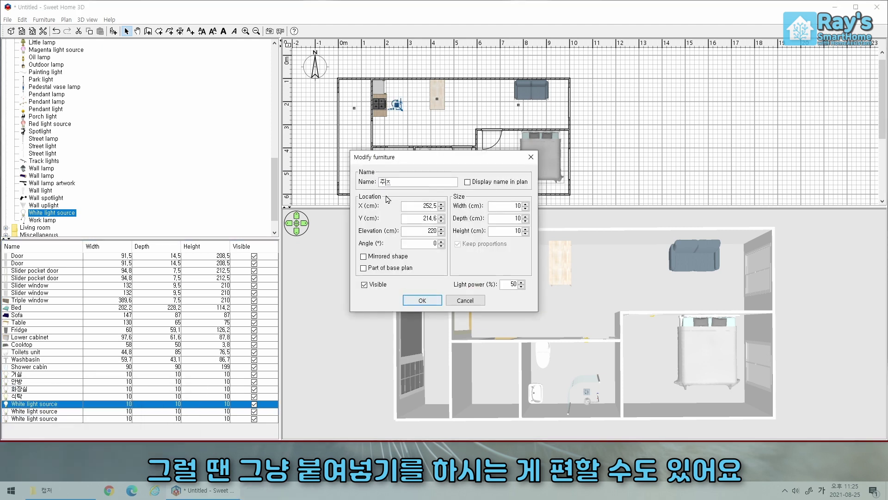
pyautogui.press('Return')
# Step: Rename both balcony white light sources to 베란다
pyautogui.doubleClick(77, 410)
pyautogui.write('베란다')
pyautogui.press('Return')
pyautogui.doubleClick(64, 419)
pyautogui.write('베란다')
pyautogui.press('Return')
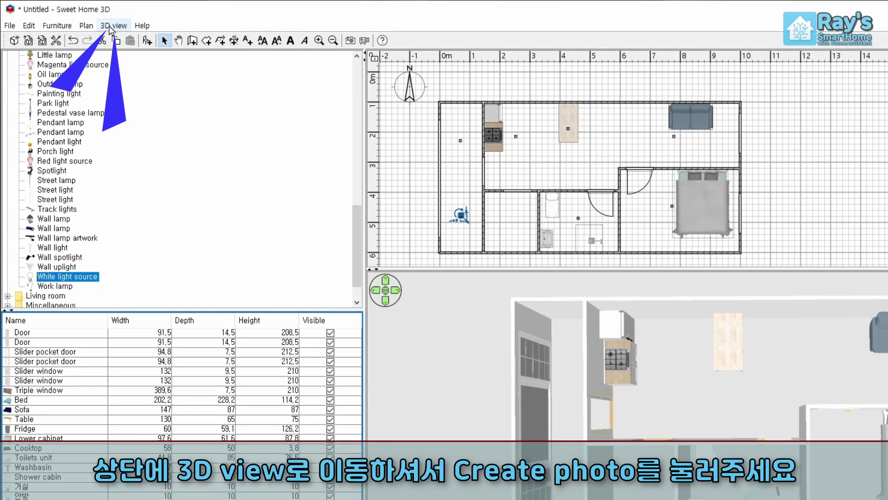
# Step: Start creating a photo of the 3D view and set its quality to Best
pyautogui.click(87, 20)
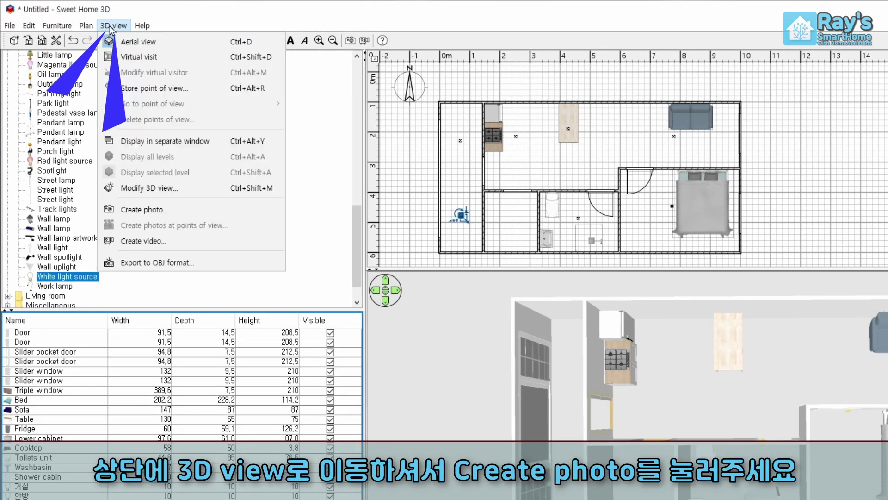
pyautogui.click(162, 213)
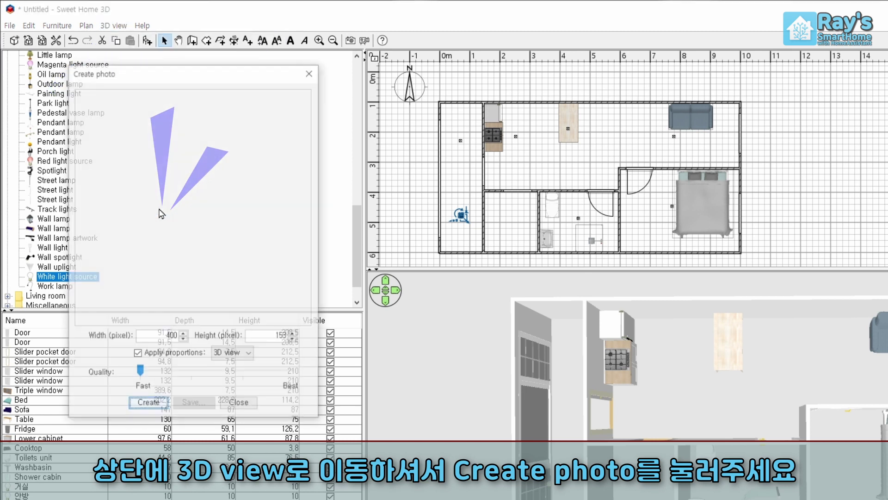
pyautogui.moveTo(140, 370); pyautogui.dragTo(311, 379)
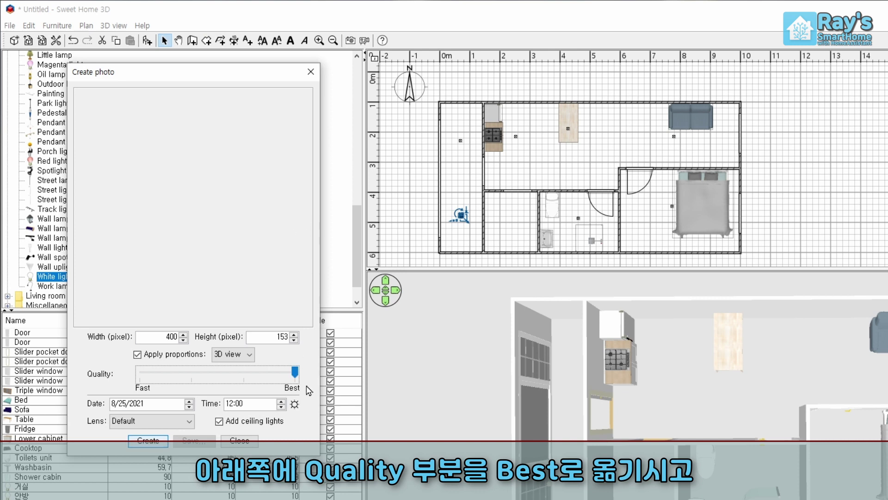
# Step: Configure the photo for 19:30 without added ceiling lights, with proportions applied from the 3D view
pyautogui.click(224, 406)
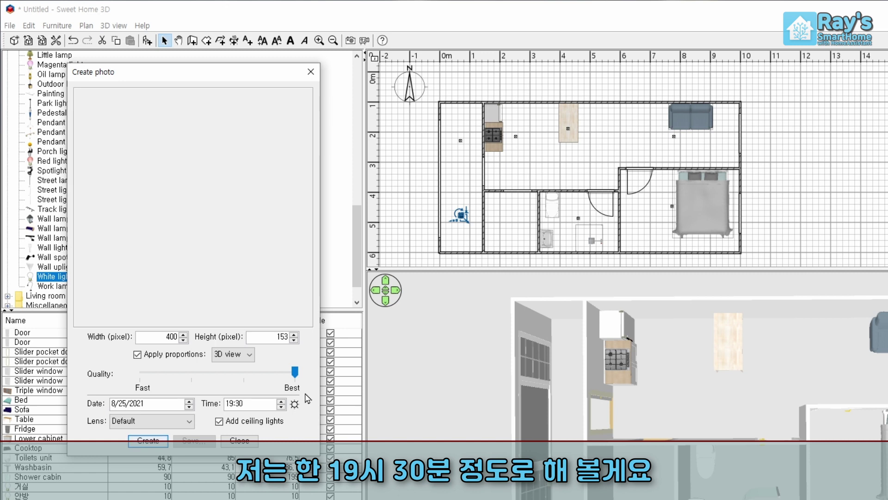
pyautogui.click(237, 423)
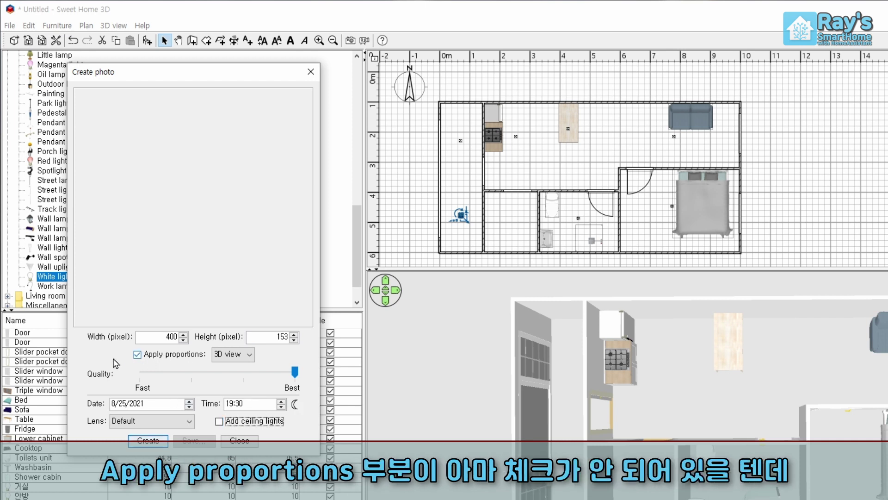
pyautogui.click(138, 354)
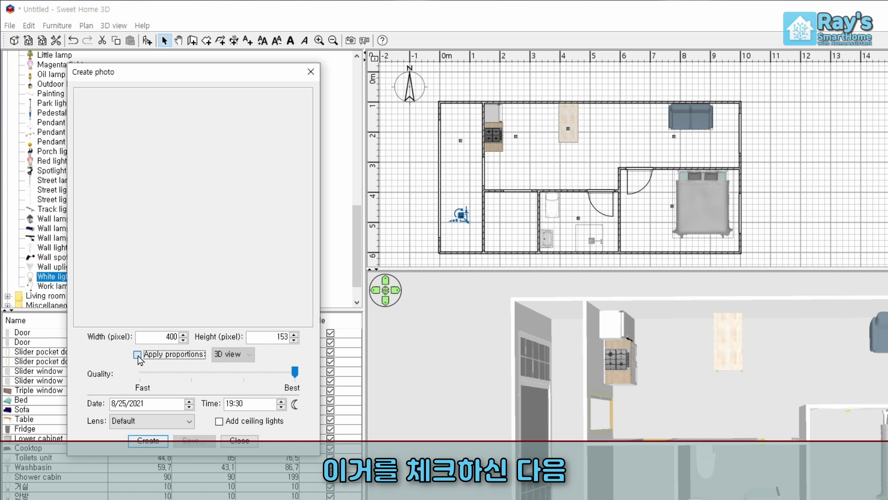
pyautogui.click(222, 354)
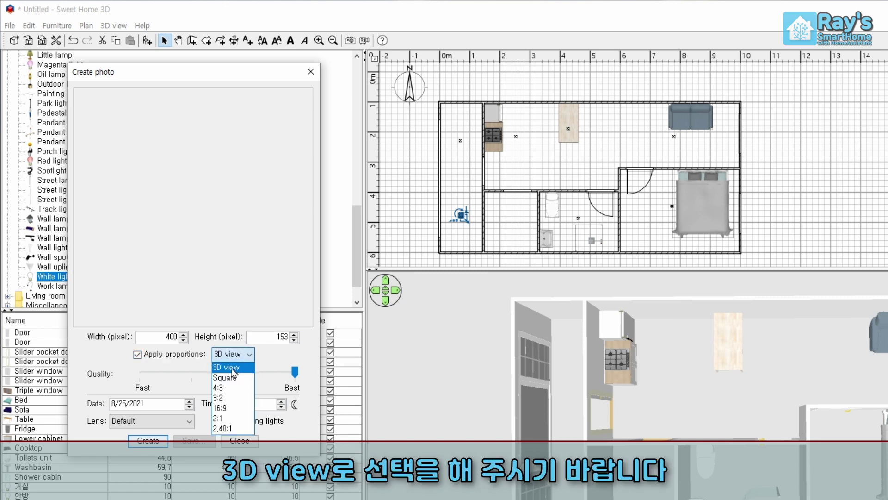
pyautogui.click(228, 367)
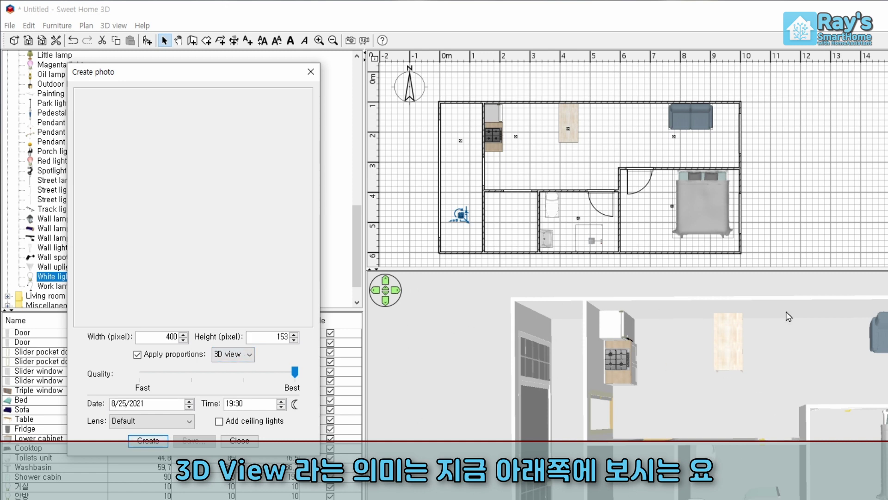
# Step: Enlarge the 3D view pane to increase the photo's proportional height, keeping the width at 400 pixels
pyautogui.moveTo(788, 316); pyautogui.dragTo(825, 424)
pyautogui.click(159, 336)
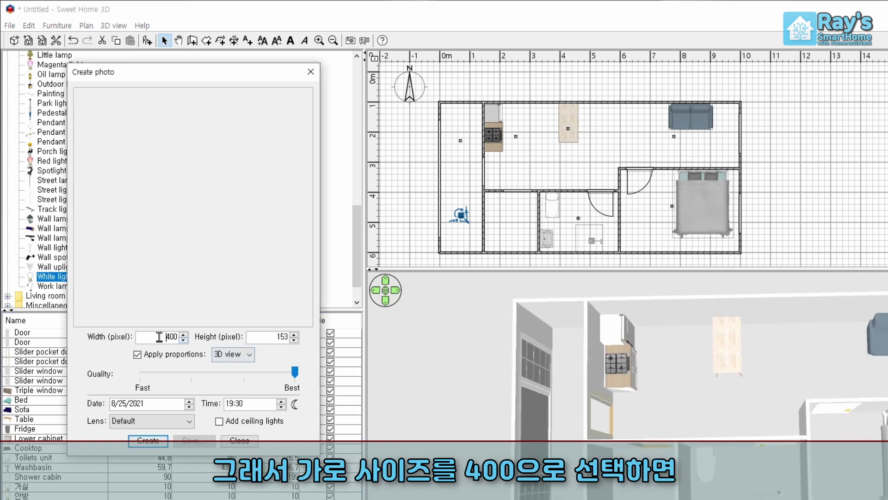
pyautogui.moveTo(154, 339); pyautogui.dragTo(187, 341)
pyautogui.click(156, 339)
pyautogui.click(267, 339)
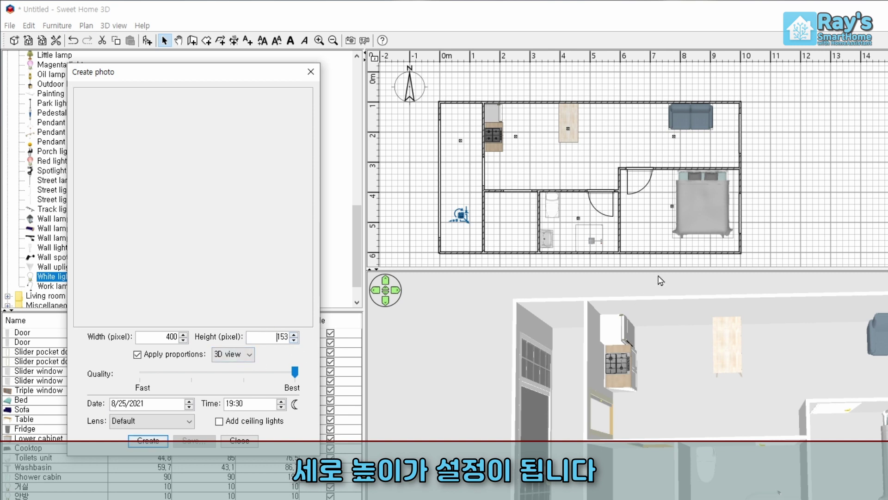
pyautogui.moveTo(670, 271); pyautogui.dragTo(654, 198)
pyautogui.click(272, 337)
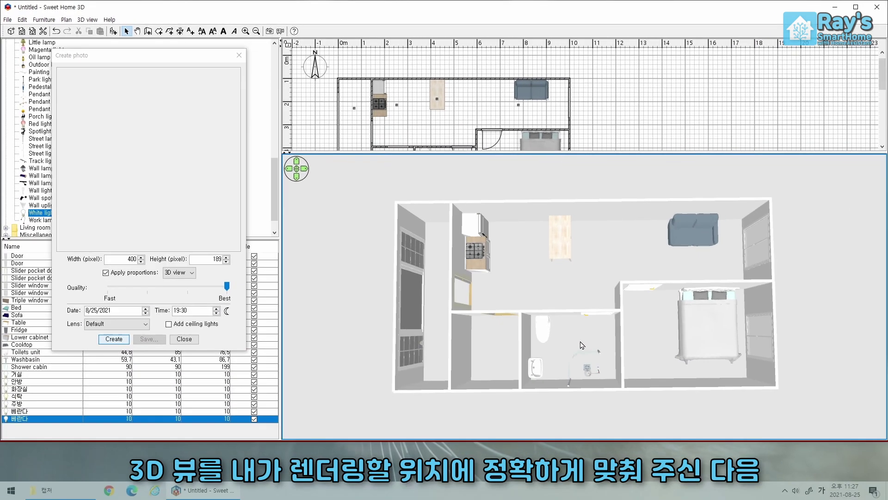
# Step: Frame the whole home straight from above in a taller 3D view and render the photo at 400 pixels wide
pyautogui.moveTo(582, 345); pyautogui.dragTo(582, 356)
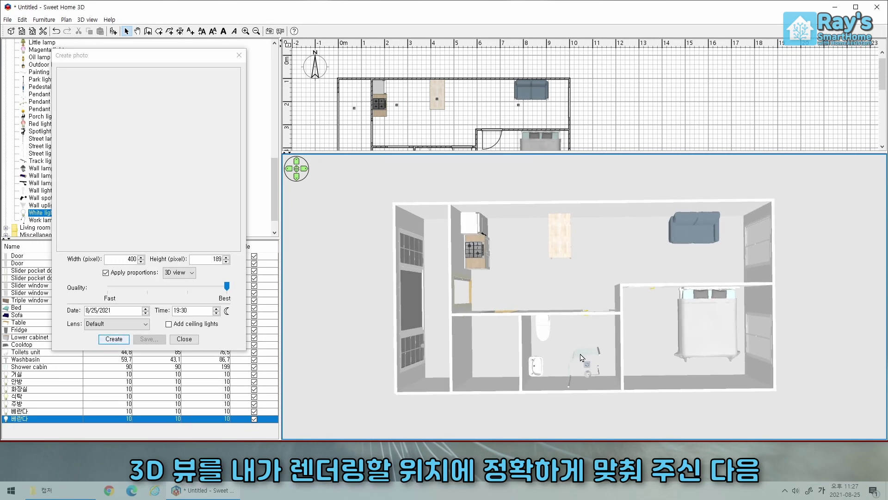
pyautogui.scroll(3, 599, 212)
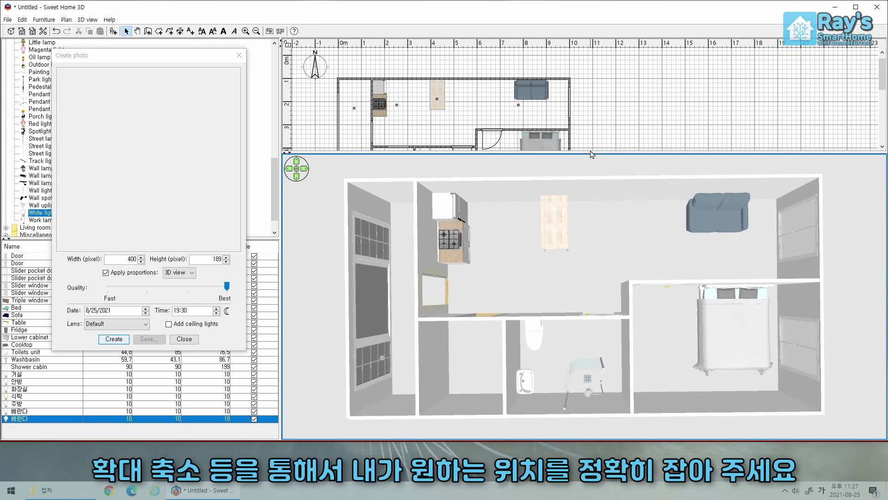
pyautogui.moveTo(592, 154); pyautogui.dragTo(591, 121)
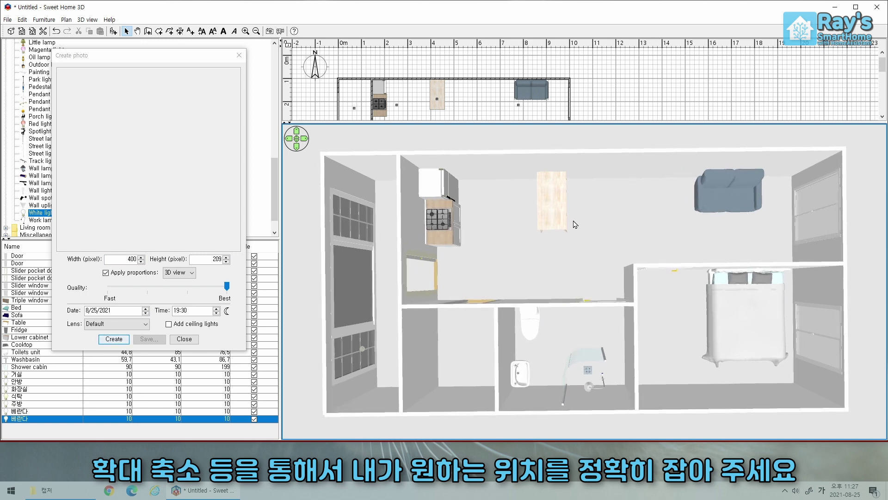
pyautogui.scroll(2, 575, 227)
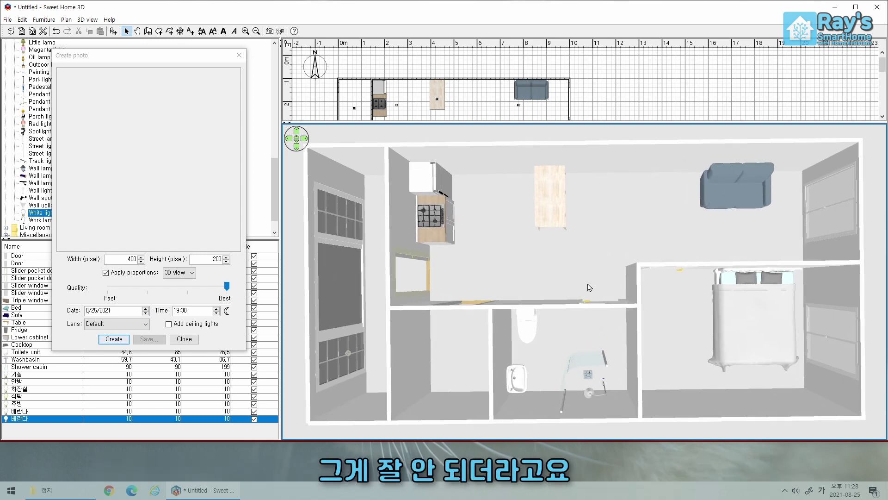
pyautogui.scroll(3, 589, 287)
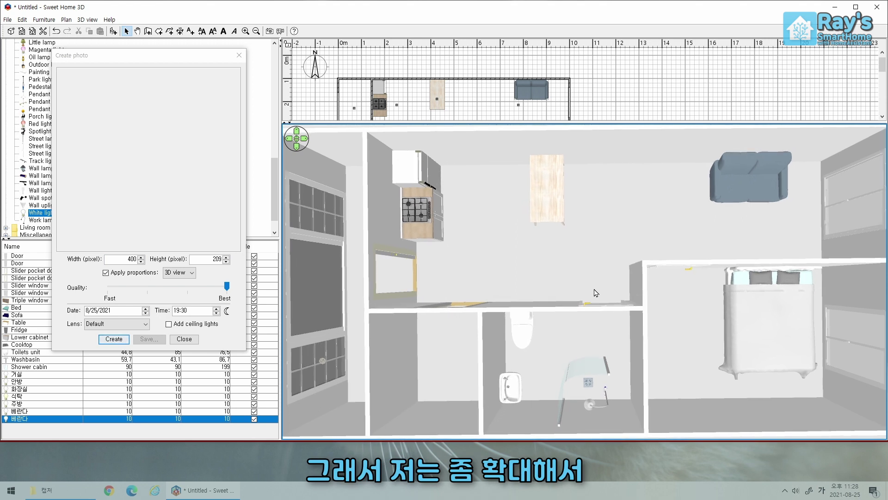
pyautogui.moveTo(593, 340); pyautogui.dragTo(592, 341)
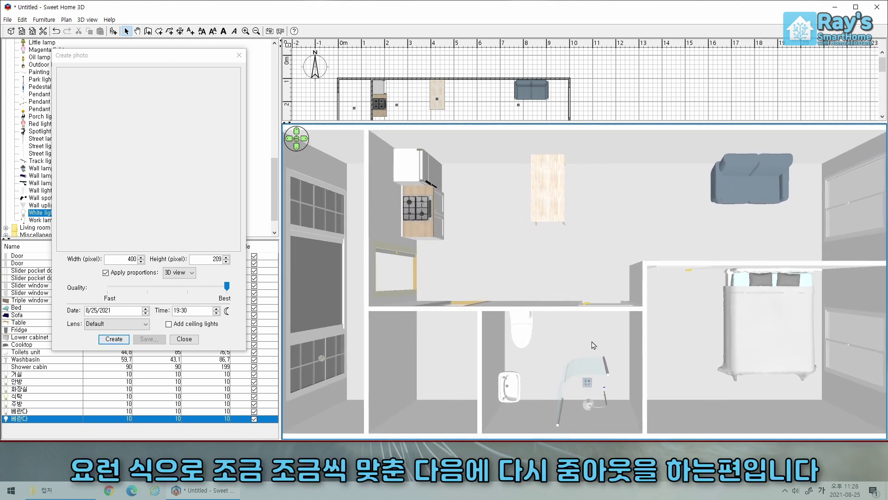
pyautogui.scroll(-4, 589, 312)
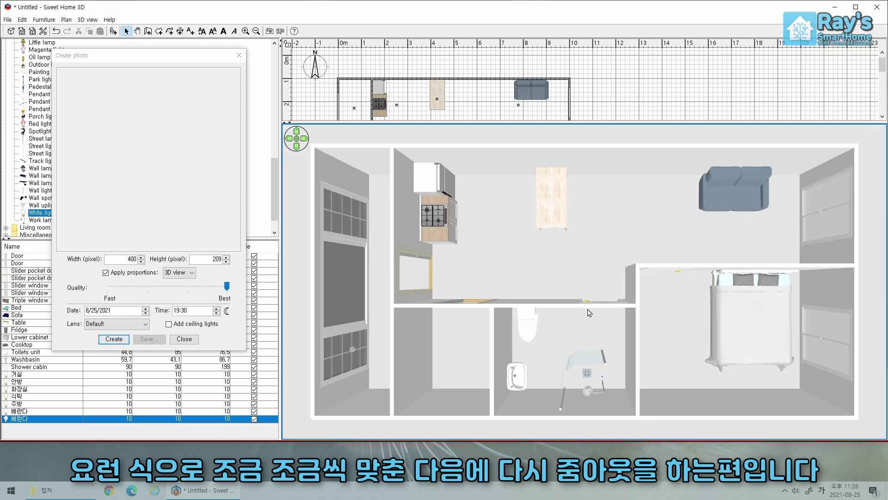
pyautogui.scroll(1, 673, 310)
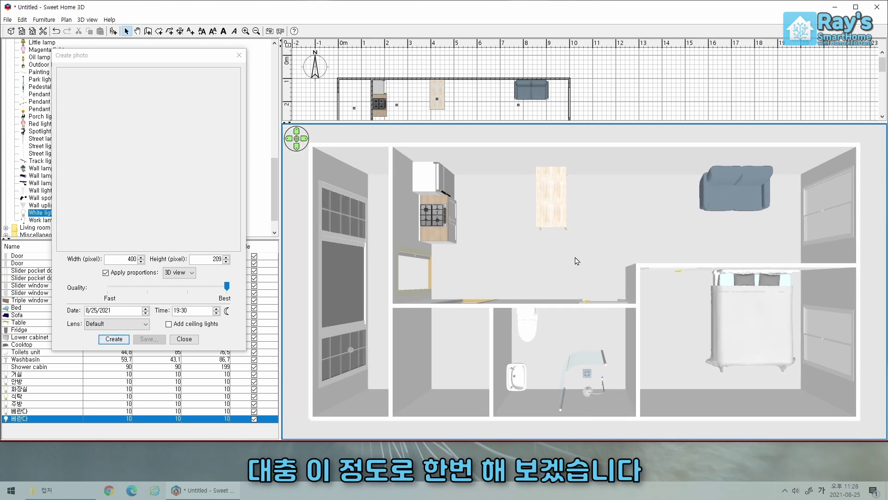
pyautogui.click(115, 258)
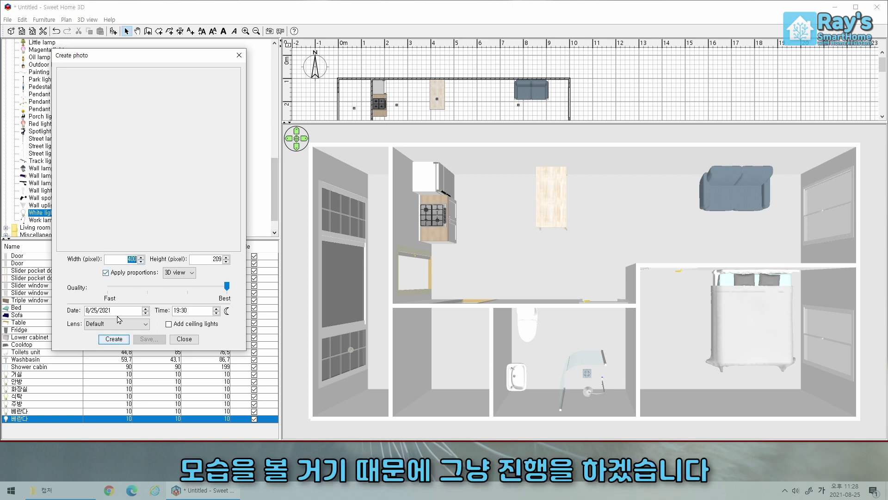
pyautogui.click(113, 339)
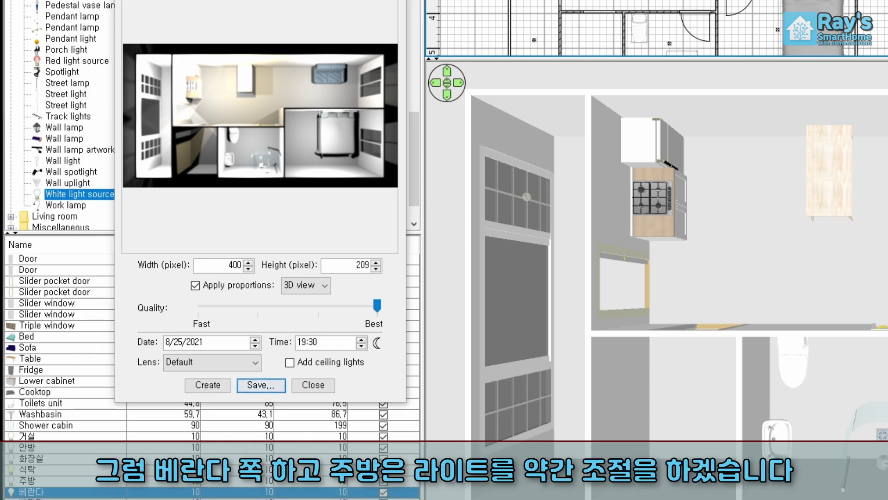
# Step: Set the light power of the 베란다 light source nearest the kitchen to 35%
pyautogui.scroll(2, 601, 4)
pyautogui.click(27, 480)
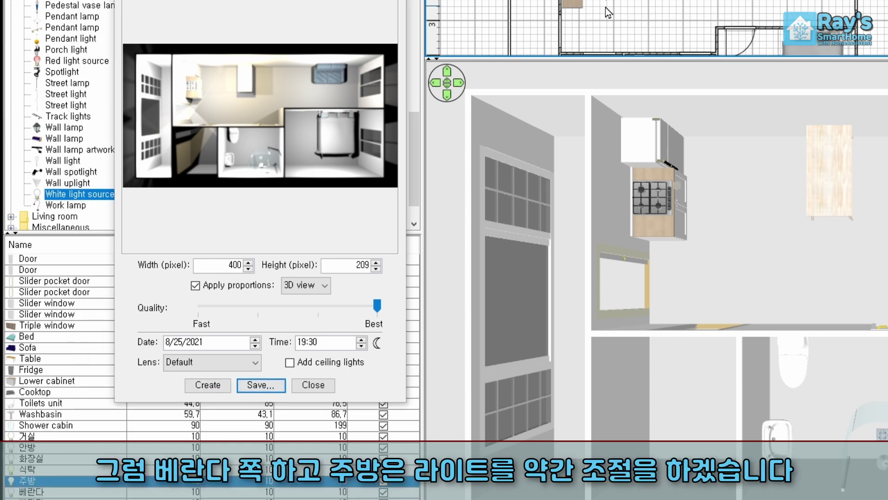
pyautogui.scroll(-1, 598, 12)
pyautogui.scroll(1, 597, 12)
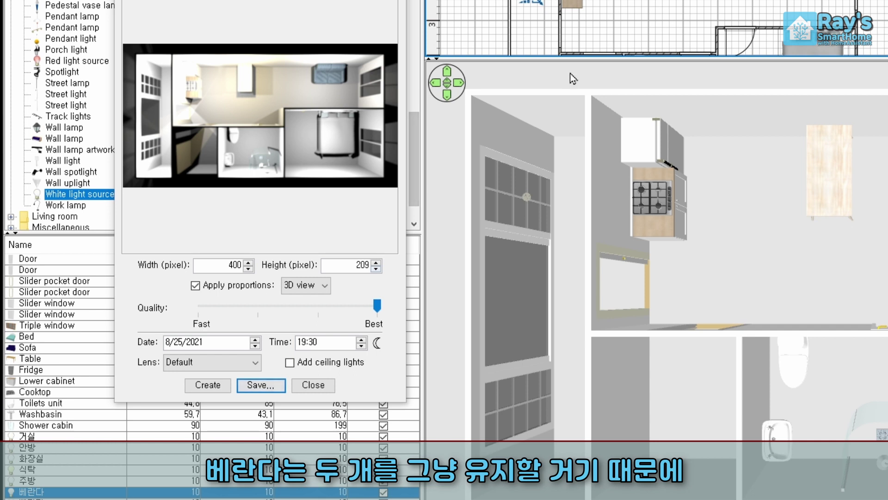
pyautogui.scroll(-2, 509, 153)
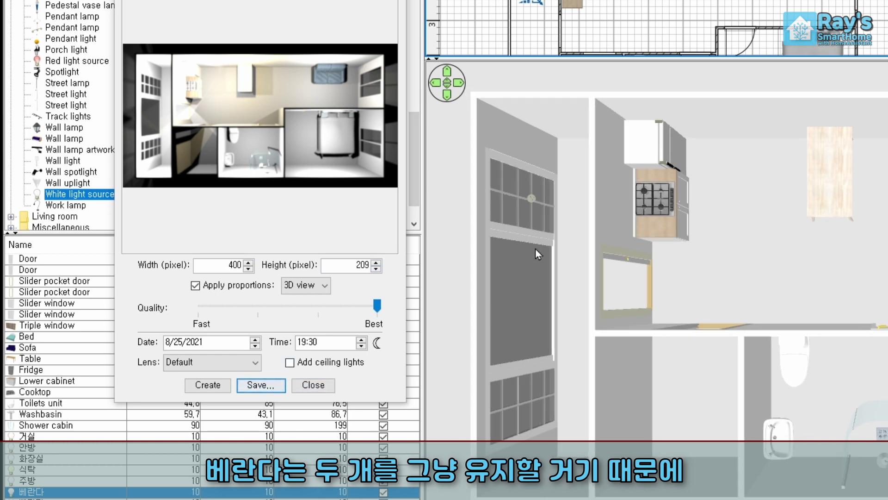
pyautogui.scroll(-1, 537, 254)
pyautogui.click(98, 492)
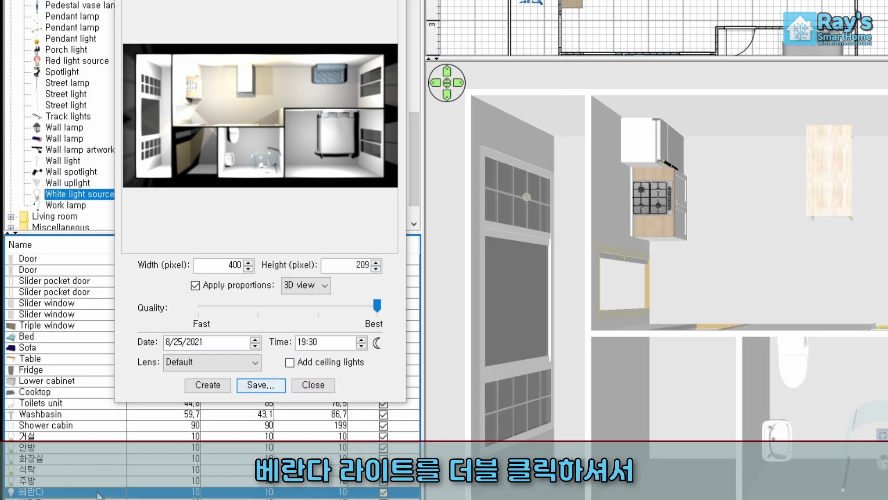
pyautogui.doubleClick(71, 494)
pyautogui.doubleClick(772, 302)
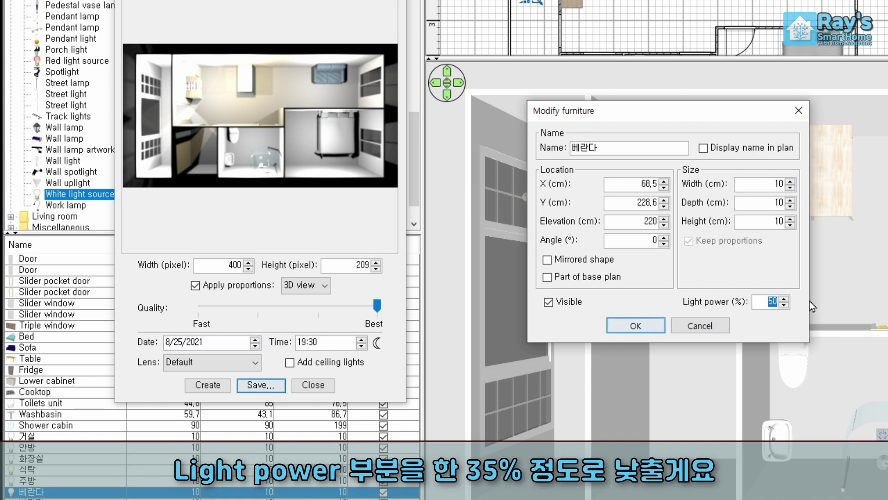
pyautogui.write('35')
pyautogui.press('Return')
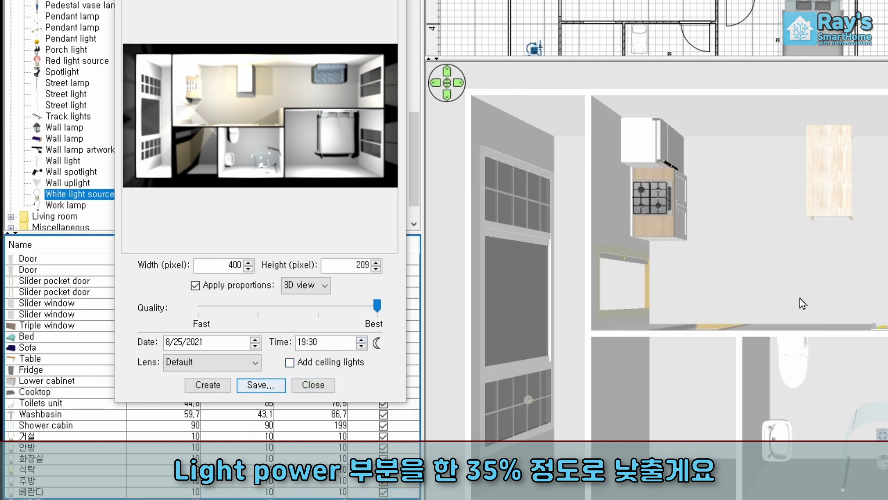
# Step: Move the 주방 light source slightly away from the cooktop and set its light power to 45%
pyautogui.click(603, 1)
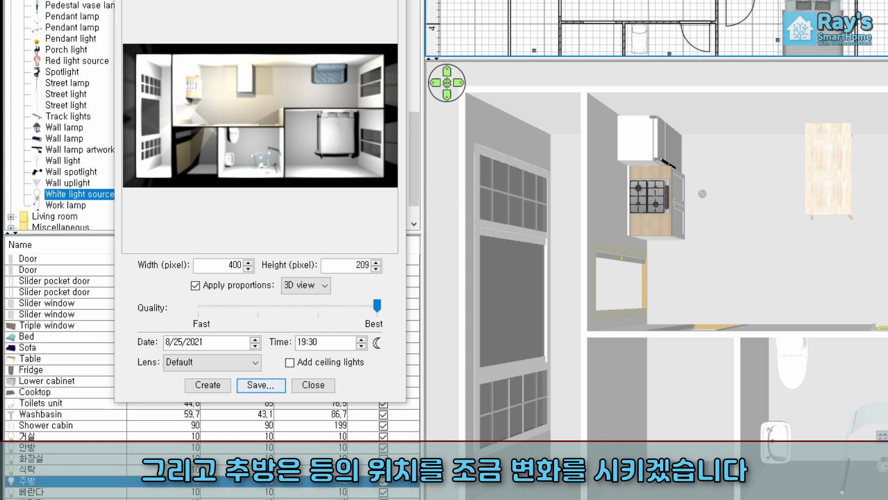
pyautogui.doubleClick(604, 1)
pyautogui.moveTo(766, 302); pyautogui.dragTo(850, 296)
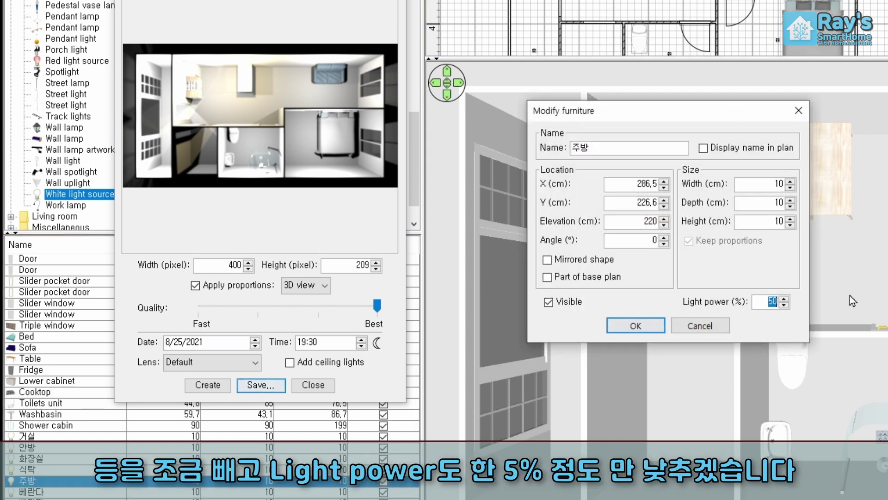
pyautogui.write('45')
pyautogui.press('Return')
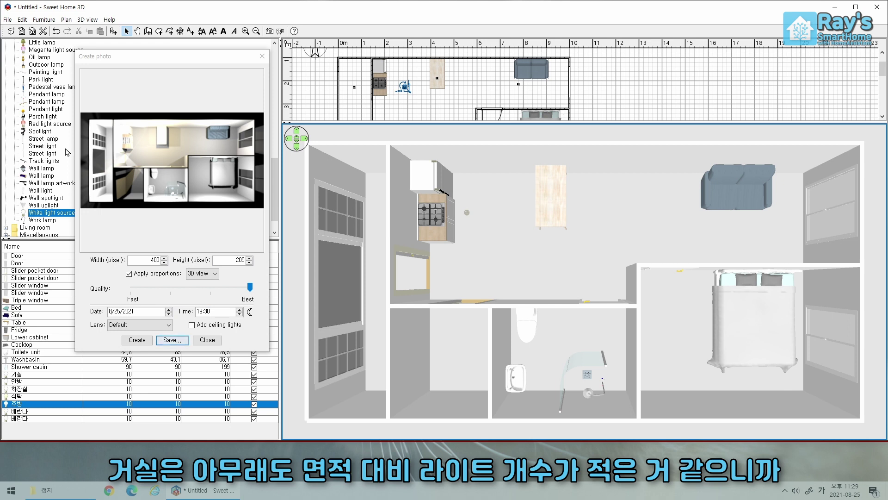
# Step: Add a second white light source between the table and the sofa, and shift the existing 거실 light toward the outer wall
pyautogui.moveTo(49, 215); pyautogui.dragTo(490, 84)
pyautogui.moveTo(518, 84); pyautogui.dragTo(539, 85)
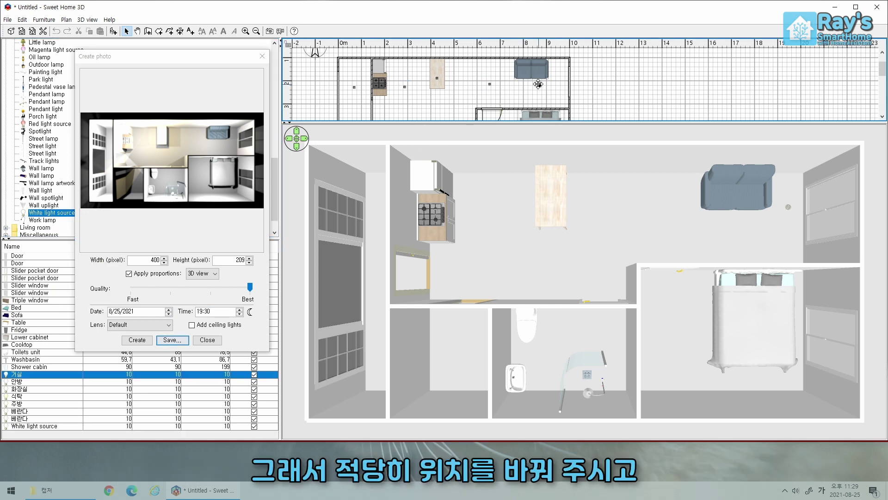
# Step: Rename the new white light source in the living room to 거실 and render the photo again
pyautogui.click(491, 86)
pyautogui.doubleClick(490, 86)
pyautogui.write('거실')
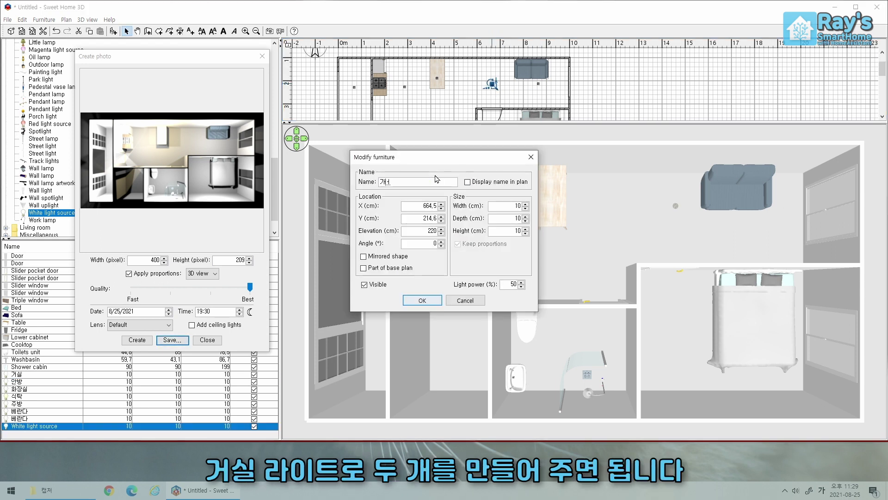
pyautogui.press('Return')
pyautogui.click(537, 85)
pyautogui.click(491, 84)
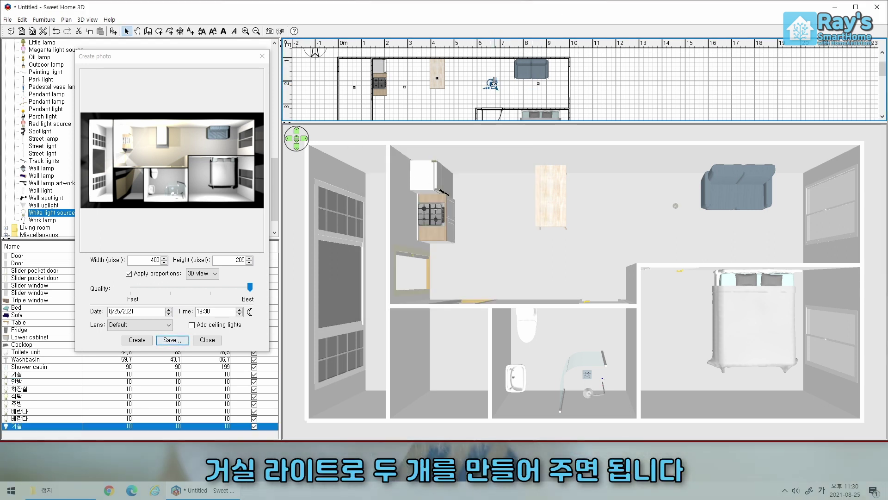
pyautogui.click(538, 85)
pyautogui.click(137, 340)
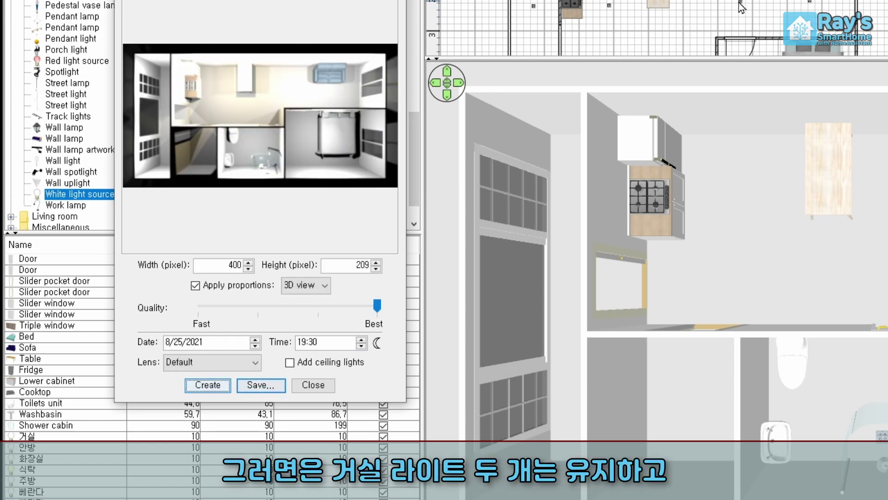
# Step: Try a light power of 40% on the 거실 light source nearer the table
pyautogui.doubleClick(740, 6)
pyautogui.click(772, 301)
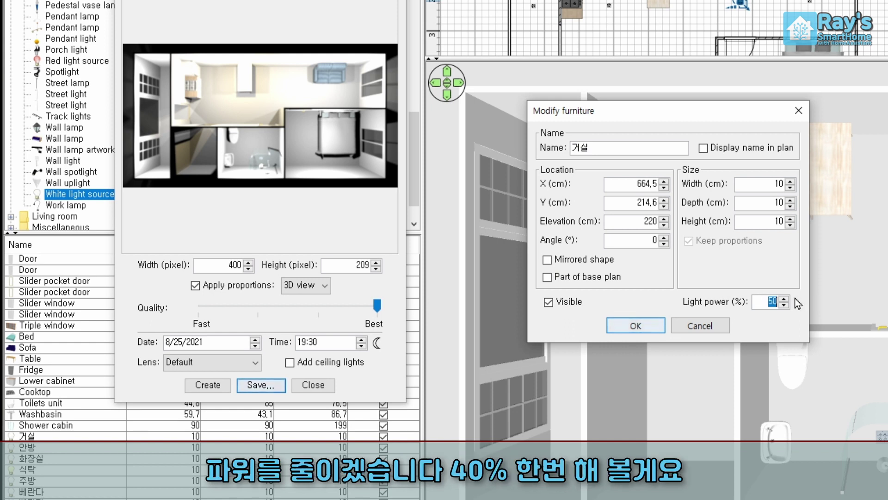
pyautogui.write('40')
pyautogui.press('Return')
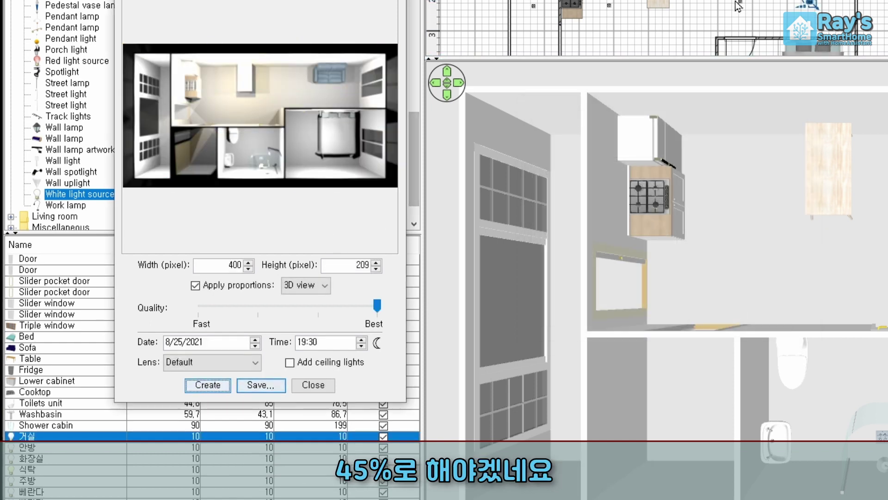
# Step: Set the light power of the 거실 light source nearer the table to 45% and render the photo again
pyautogui.doubleClick(740, 7)
pyautogui.click(769, 300)
pyautogui.write('45')
pyautogui.press('Return')
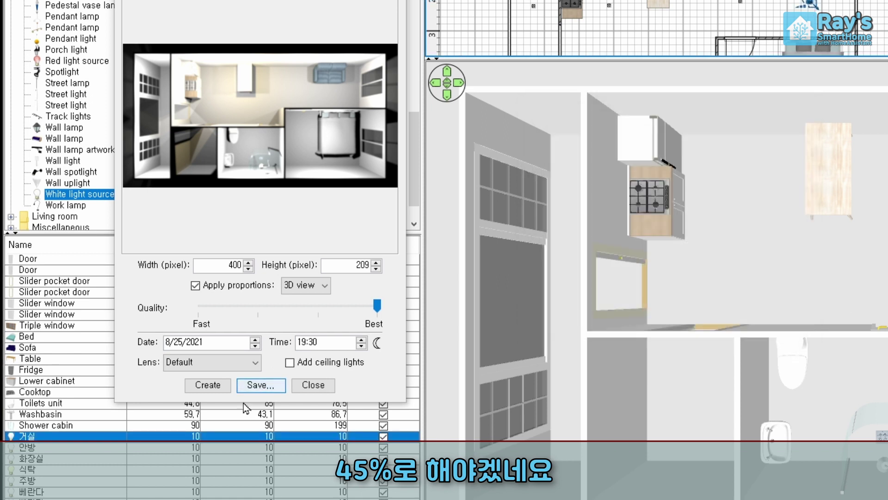
pyautogui.click(209, 386)
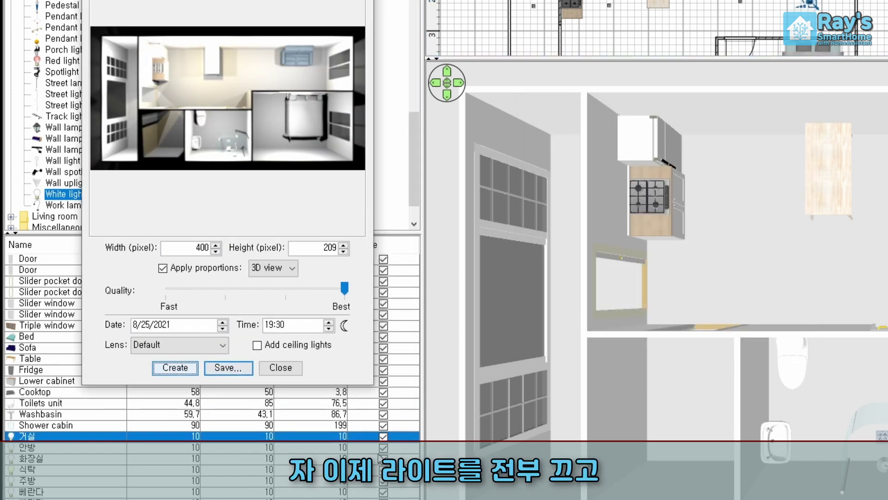
# Step: Hide all the light sources, from 거실 through 베란다 and the second 거실 light, and render the photo again
pyautogui.click(383, 436)
pyautogui.click(384, 448)
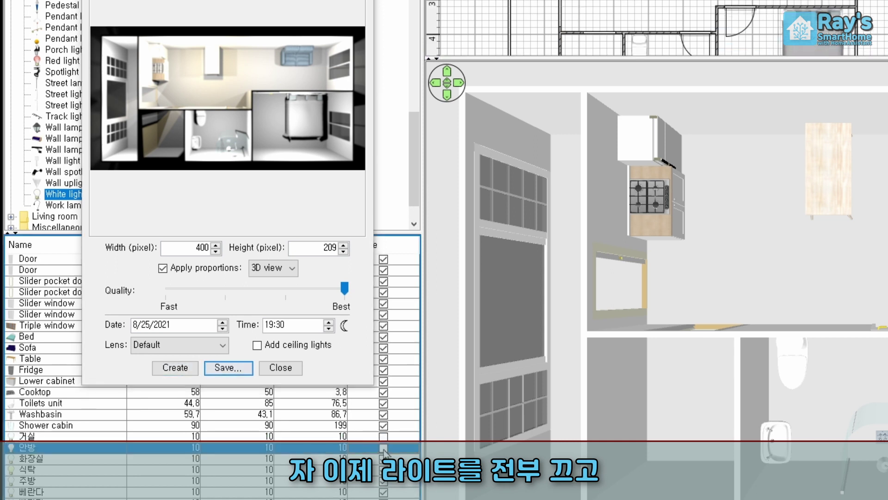
pyautogui.click(383, 458)
pyautogui.click(384, 469)
pyautogui.click(384, 480)
pyautogui.click(384, 491)
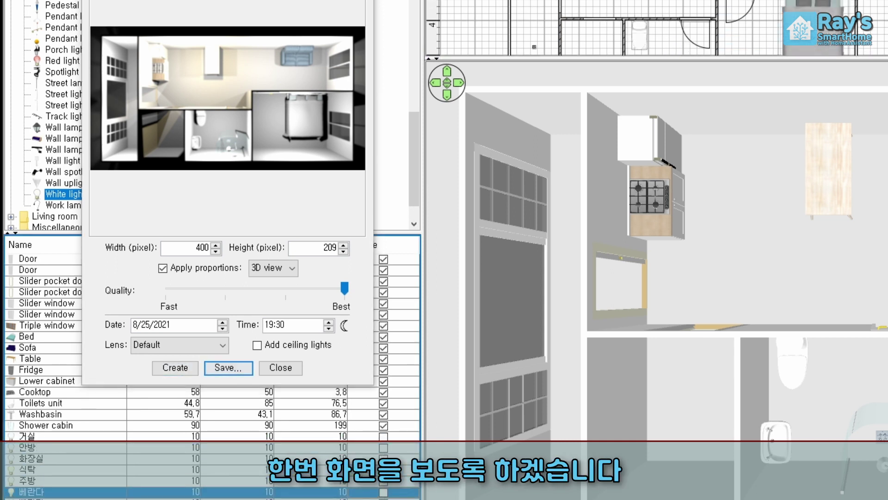
pyautogui.click(383, 499)
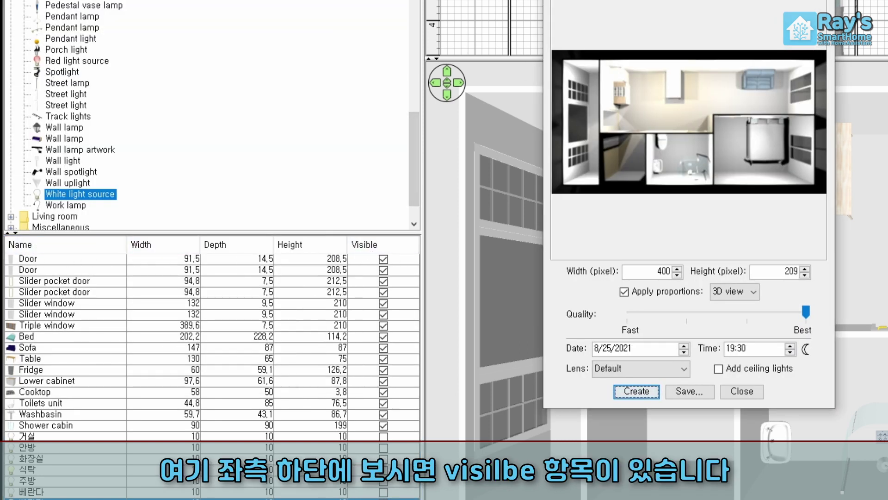
pyautogui.click(384, 499)
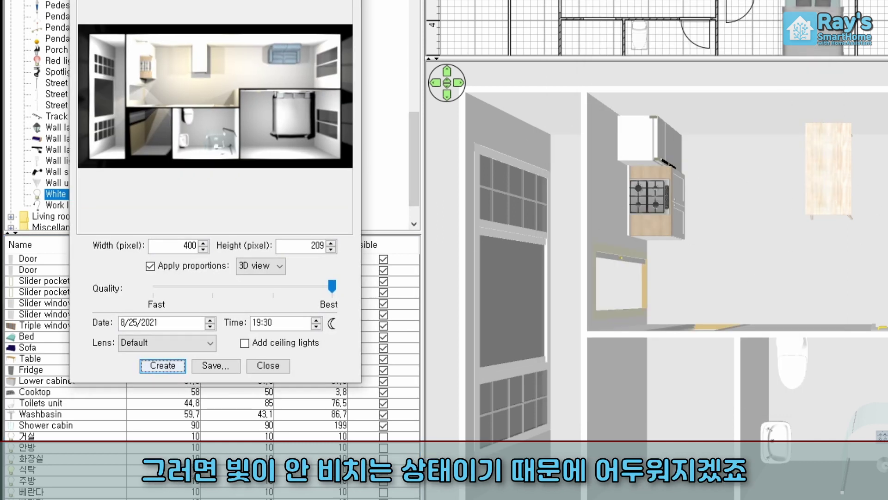
pyautogui.click(164, 365)
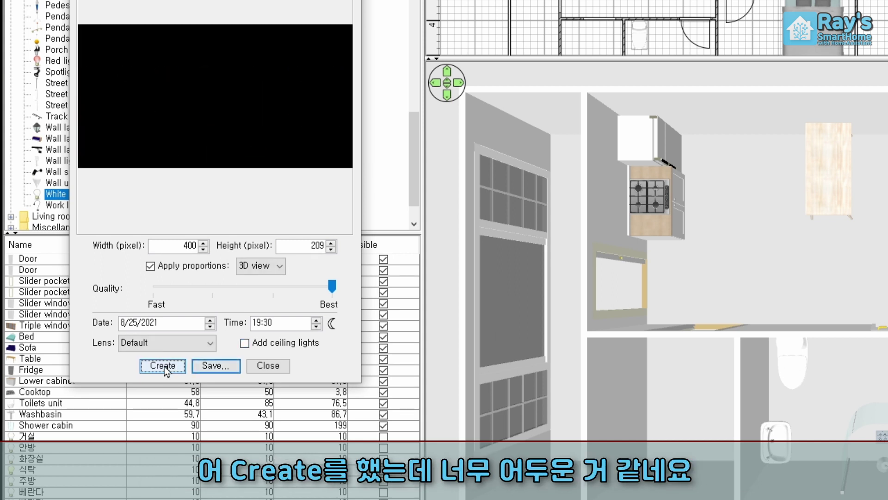
# Step: Try rendering the unlit photo with the time set to 18:30 and to 19:00
pyautogui.click(258, 324)
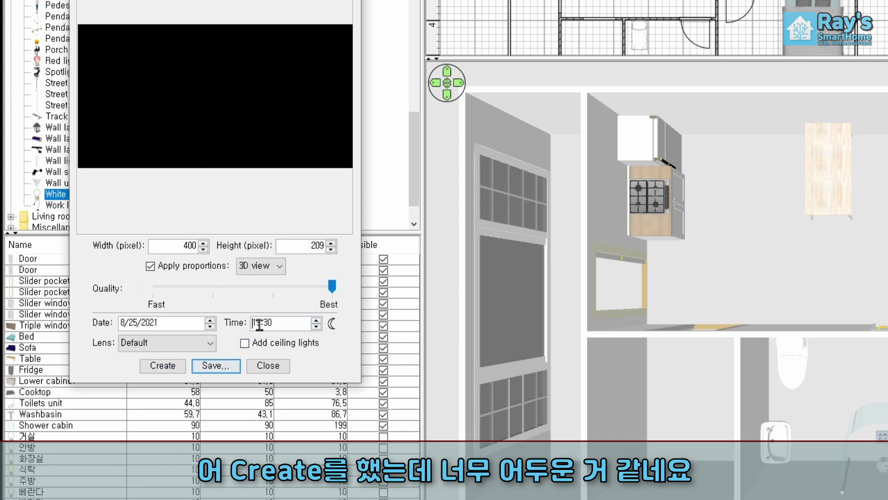
pyautogui.click(316, 327)
pyautogui.click(163, 367)
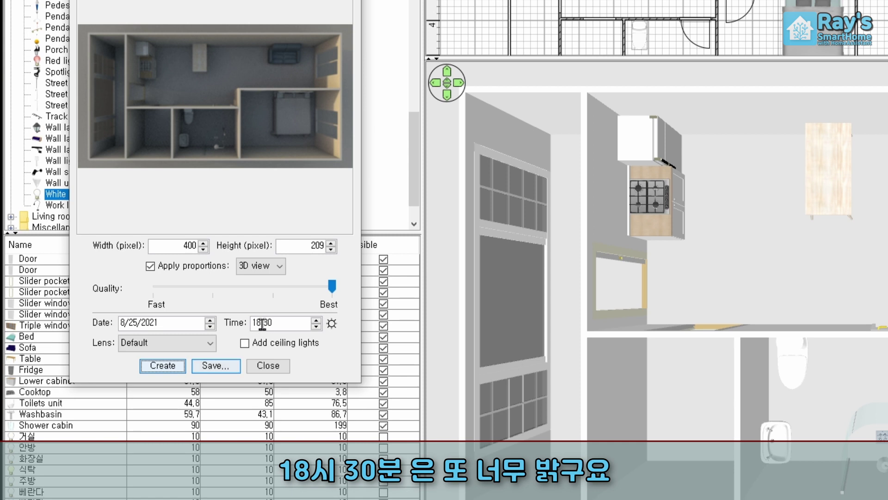
pyautogui.click(262, 324)
pyautogui.write('19:00')
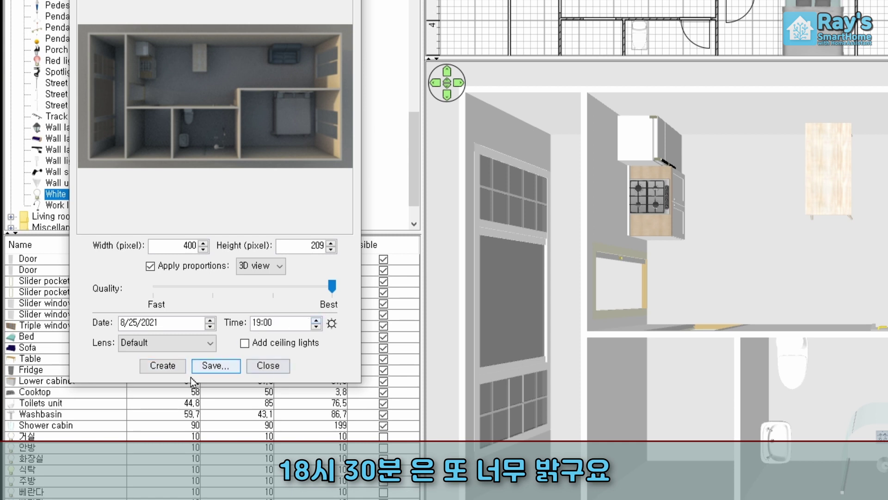
pyautogui.click(163, 366)
# Step: Try rendering the unlit photo with the time set to 19:10 and to 19:20
pyautogui.write('19:10')
pyautogui.moveTo(252, 324); pyautogui.dragTo(278, 324)
pyautogui.click(165, 368)
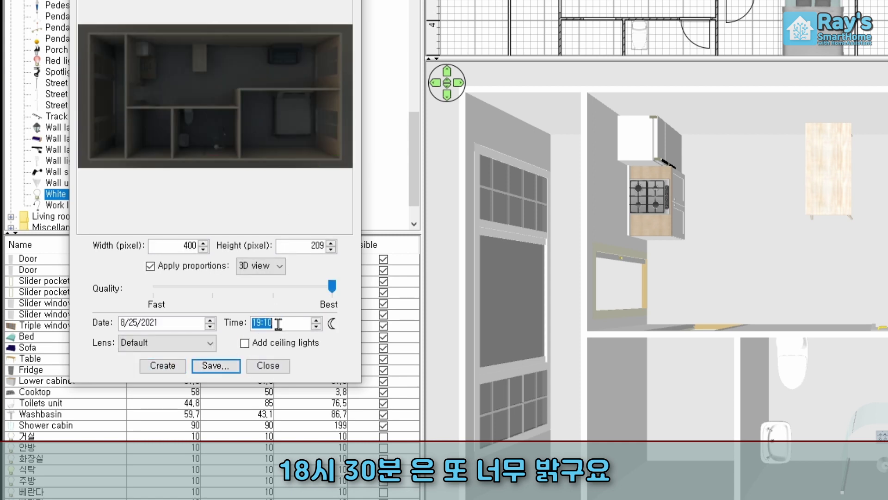
pyautogui.click(316, 320)
pyautogui.click(163, 368)
pyautogui.click(163, 366)
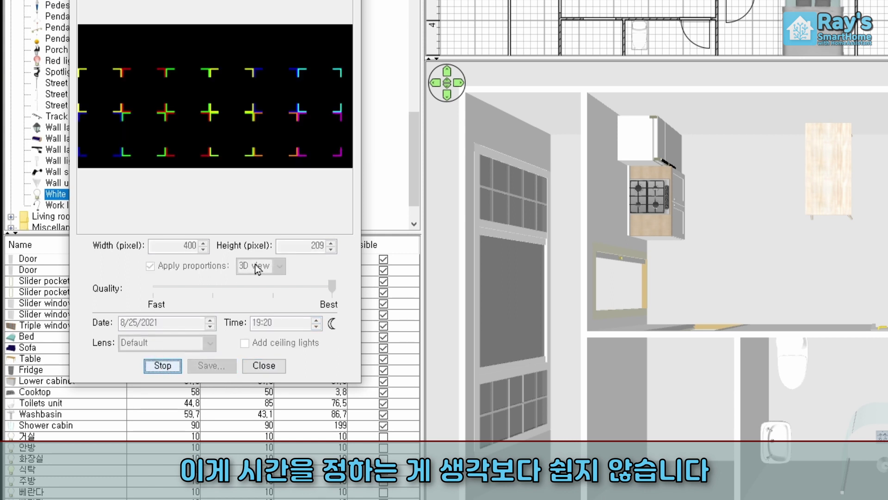
# Step: Set the photo time to 19:15 and render the unlit floor plan
pyautogui.click(316, 326)
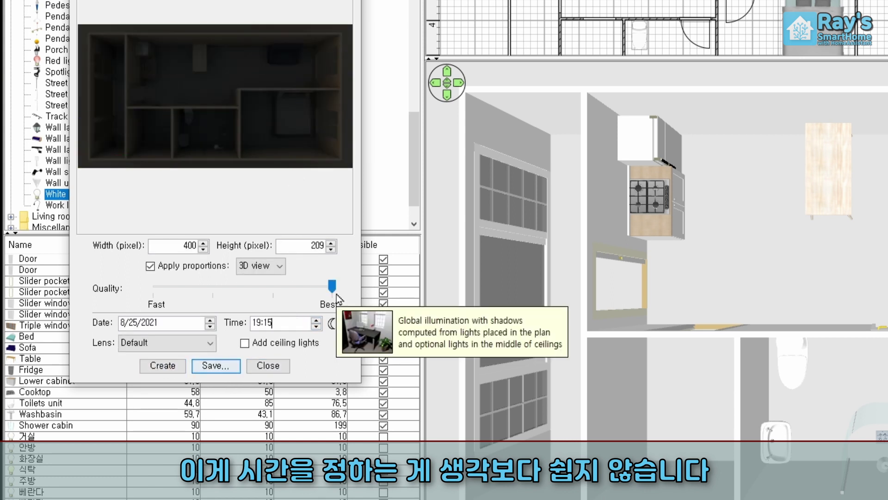
pyautogui.click(163, 365)
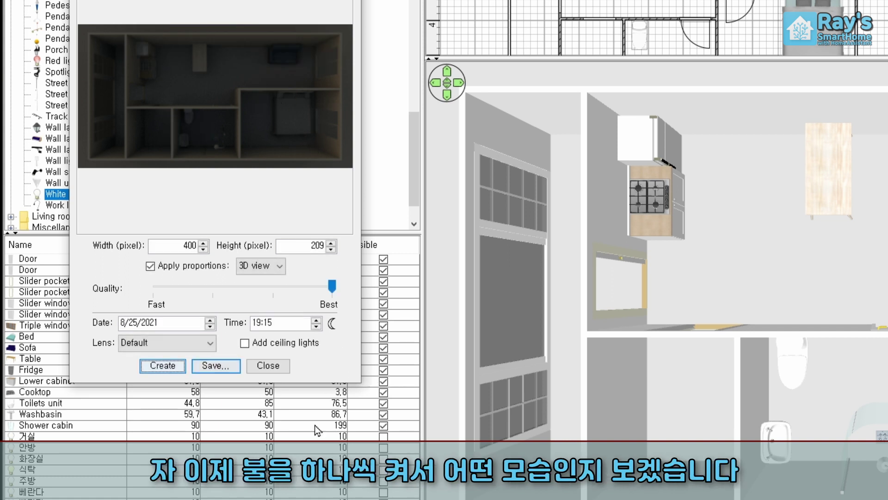
# Step: Render test photos with only the two 거실 light sources visible and with only the 안방 light source visible
pyautogui.click(383, 436)
pyautogui.click(383, 498)
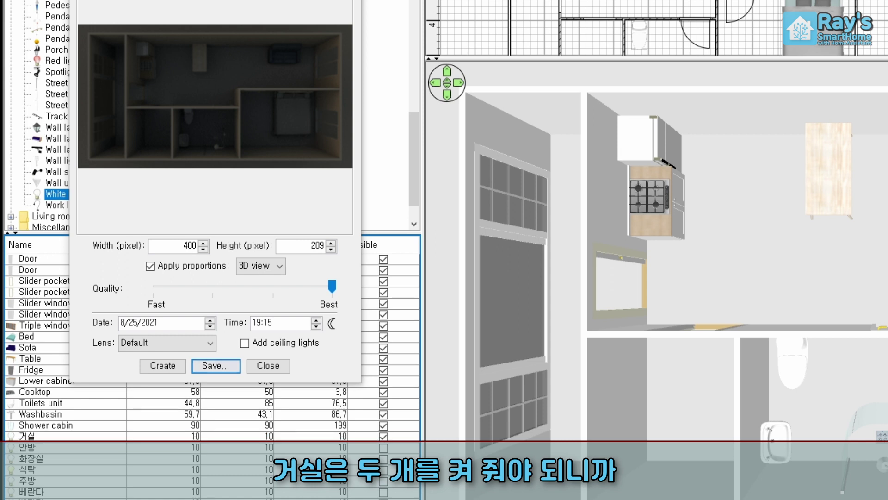
pyautogui.click(164, 366)
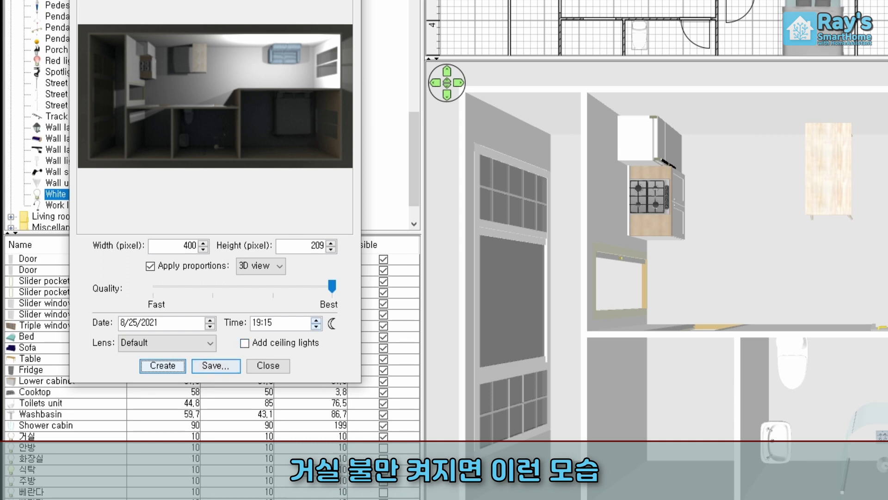
pyautogui.click(383, 436)
pyautogui.click(383, 447)
pyautogui.click(162, 366)
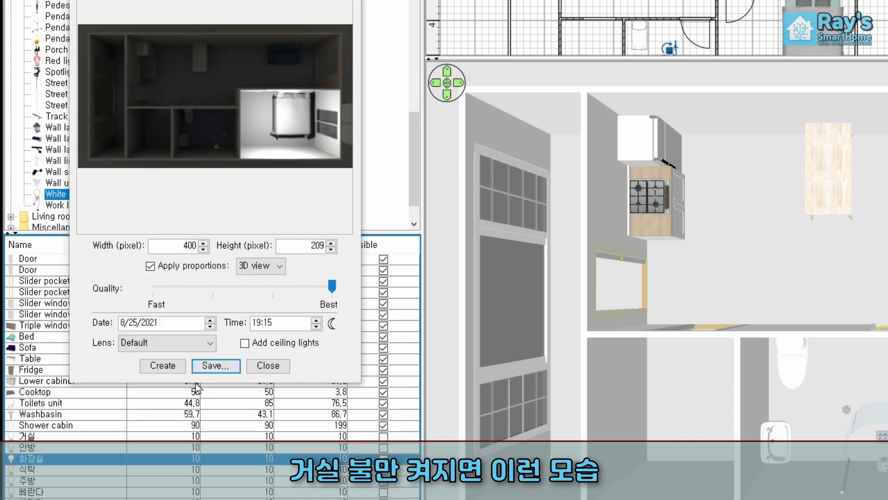
# Step: Render test photos with only the 화장실 light source visible and with only the 식탁 light source visible
pyautogui.click(383, 447)
pyautogui.click(383, 457)
pyautogui.click(163, 365)
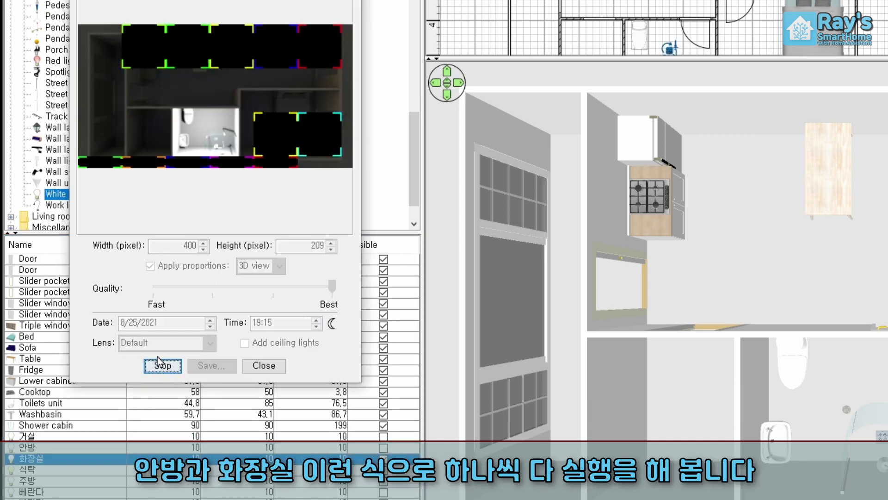
pyautogui.click(383, 469)
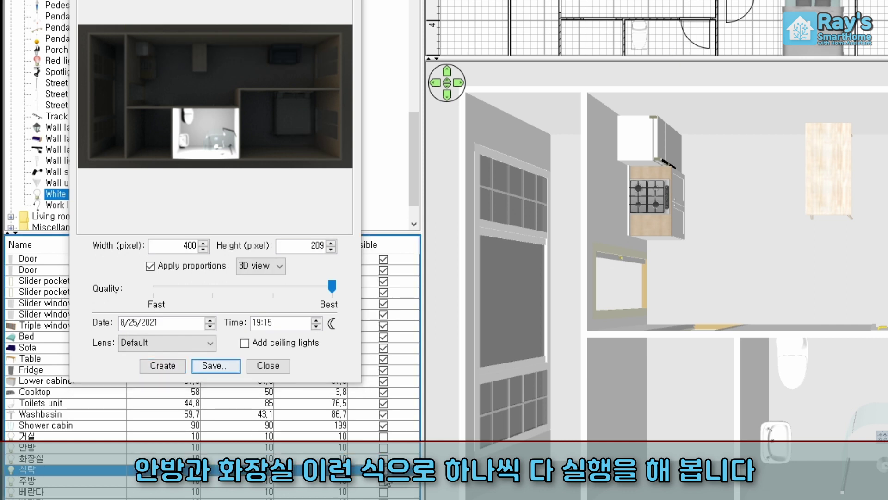
pyautogui.click(173, 365)
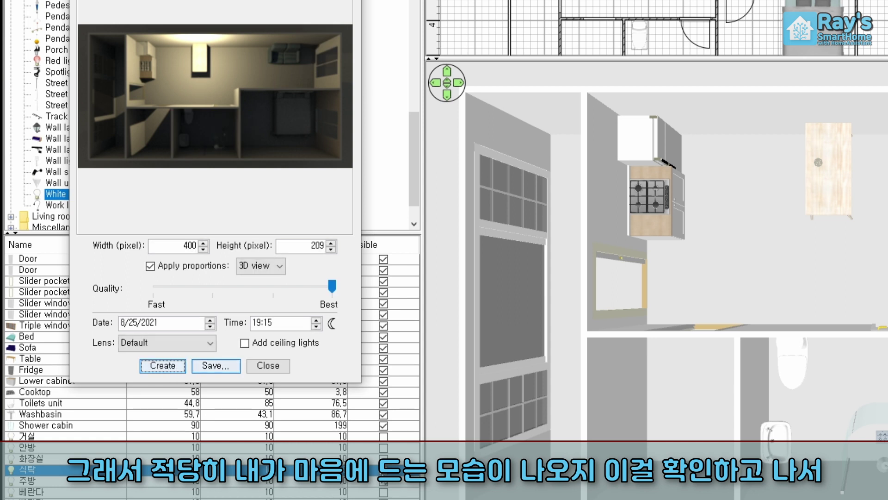
# Step: Render test photos with only the 주방 light source visible and with only the 베란다 light source visible
pyautogui.click(383, 470)
pyautogui.click(384, 481)
pyautogui.click(383, 470)
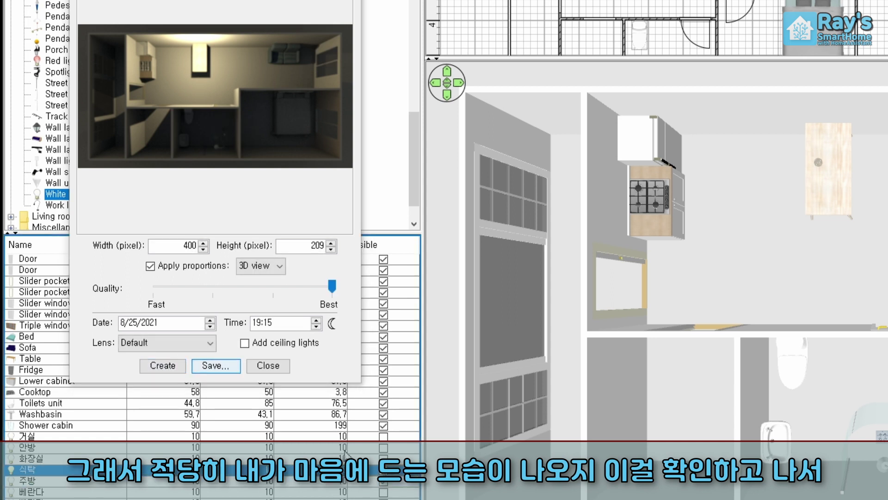
pyautogui.click(160, 366)
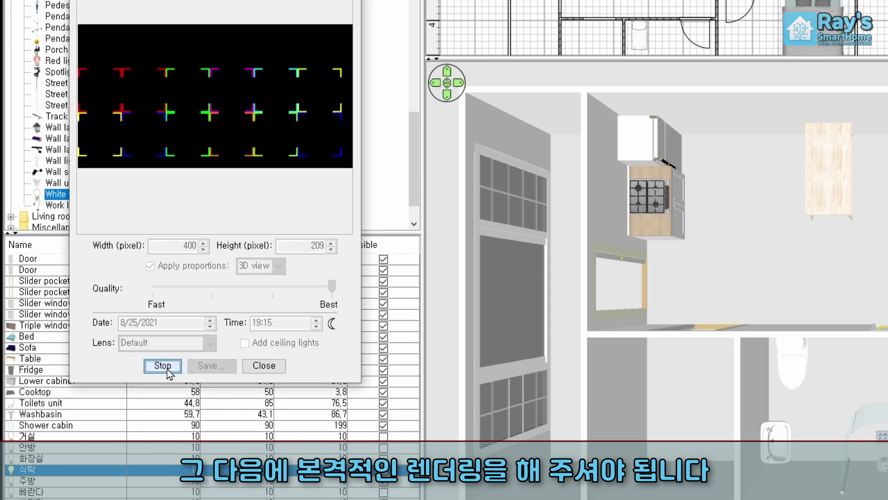
pyautogui.click(172, 368)
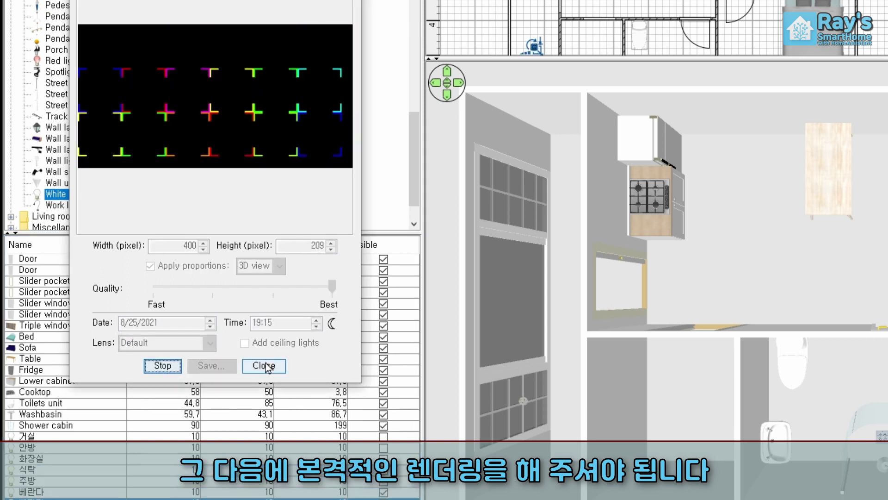
pyautogui.click(176, 366)
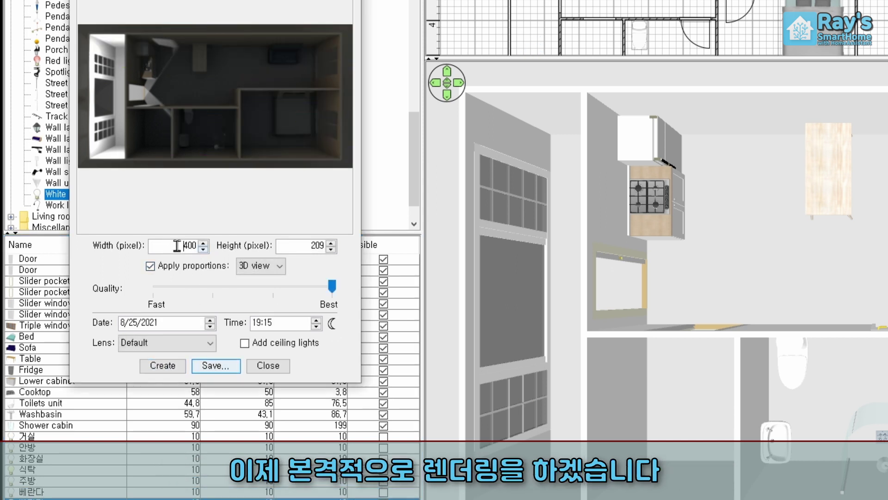
# Step: Set the photo width to 1600 pixels with proportions applied and render it with all light sources hidden
pyautogui.doubleClick(174, 246)
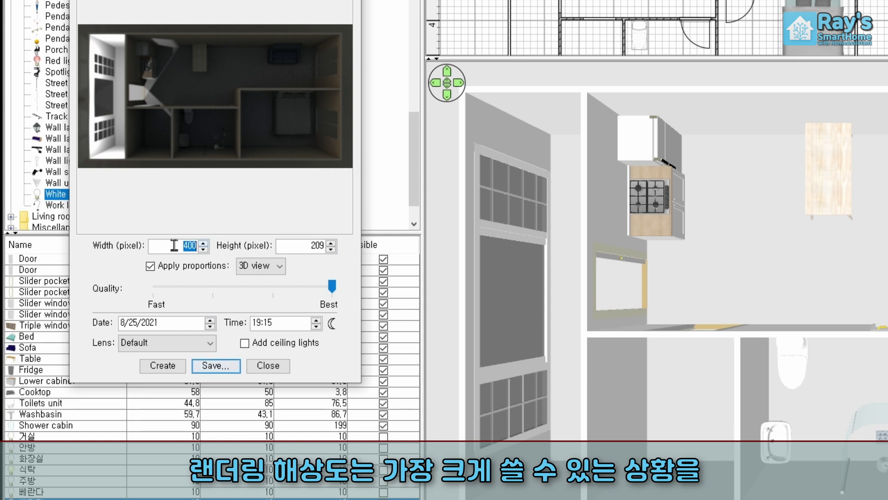
pyautogui.click(170, 247)
pyautogui.moveTo(170, 247); pyautogui.dragTo(225, 248)
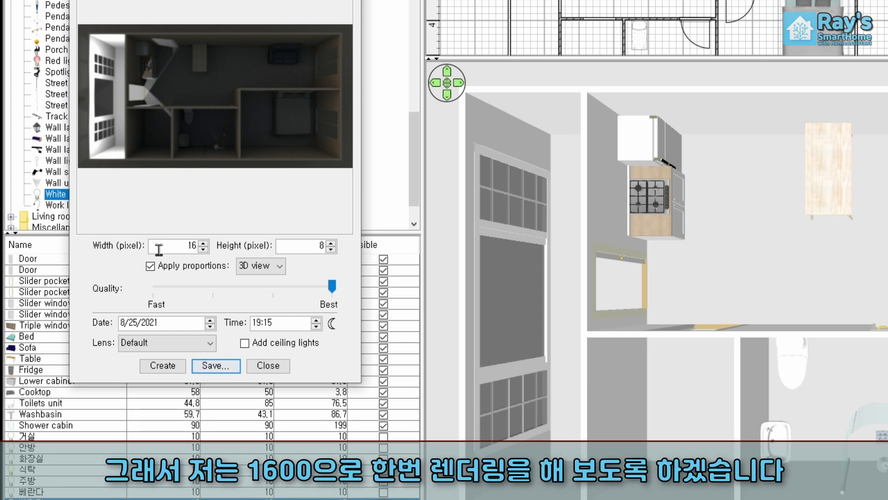
pyautogui.write('00')
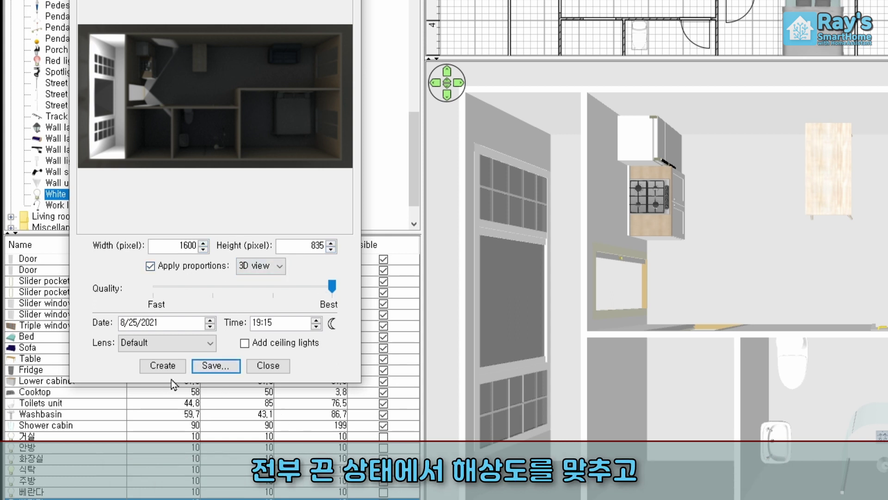
pyautogui.click(163, 365)
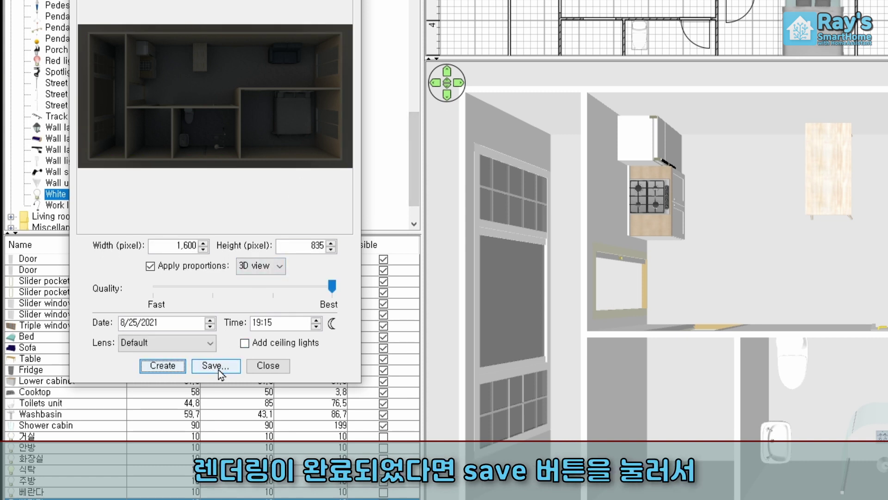
# Step: Save the unlit photo as a PNG named floor_dark in the Sweet home 3d folder
pyautogui.click(218, 370)
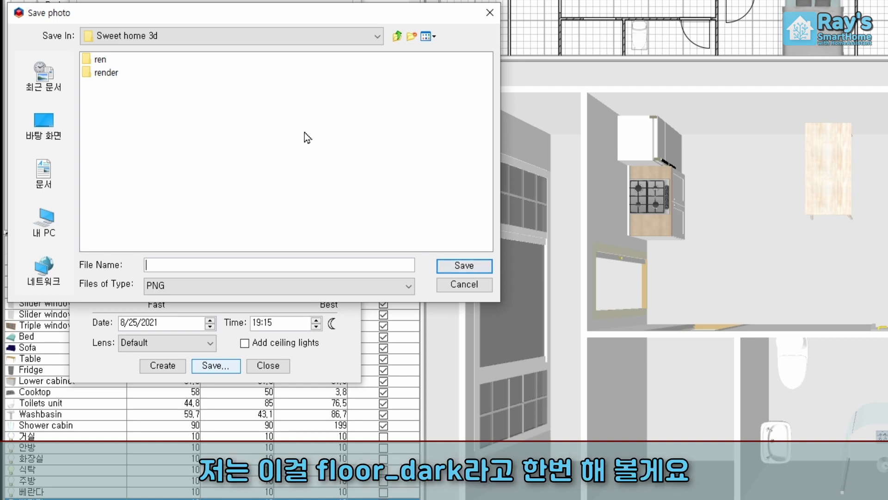
pyautogui.write('리ㅐㅐㄱ_ㅇㅁ가')
pyautogui.hotkey('ctrl', 'a')
pyautogui.write('floor_dark')
pyautogui.press('Return')
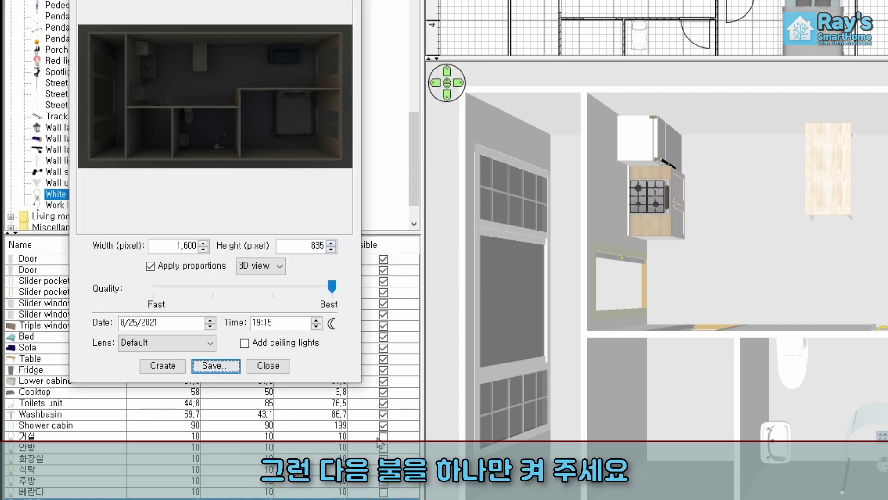
# Step: Render the photo with only the two 거실 light sources visible and save it as living
pyautogui.click(383, 437)
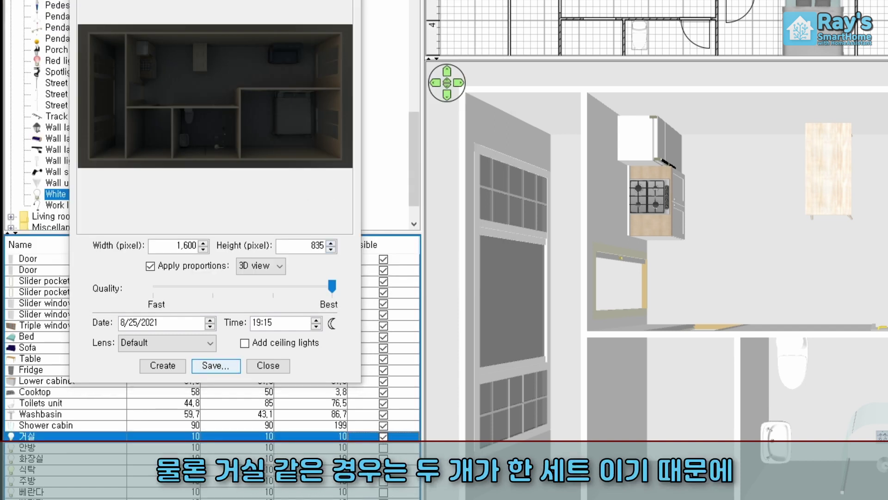
pyautogui.click(383, 499)
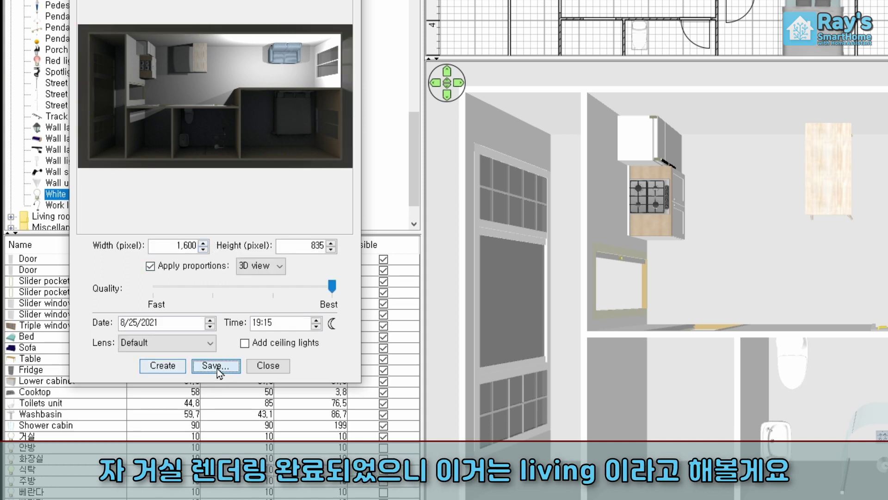
pyautogui.click(219, 368)
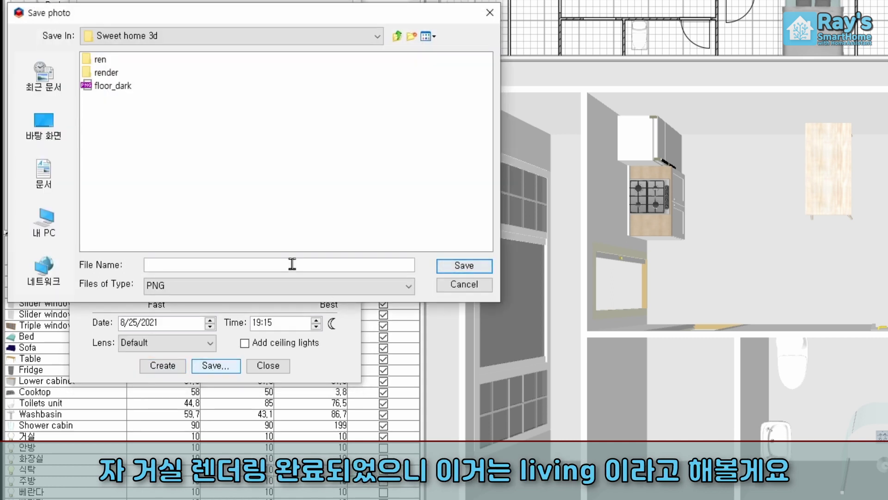
pyautogui.press('Return')
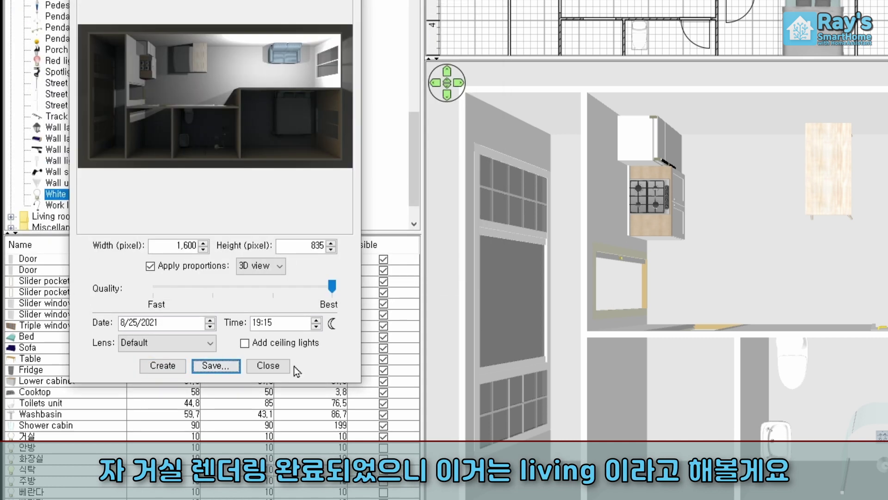
# Step: Hide the 거실 light source, make the 안방 light source visible and render the photo
pyautogui.click(382, 436)
pyautogui.click(383, 449)
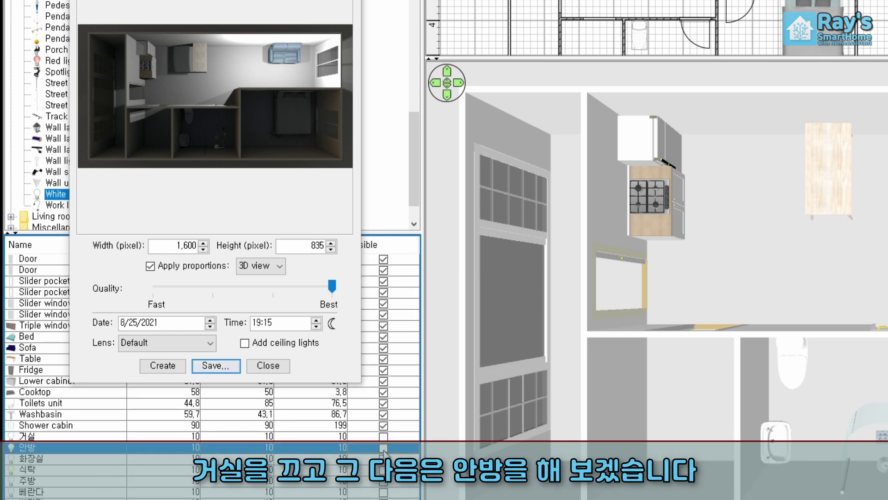
pyautogui.click(166, 367)
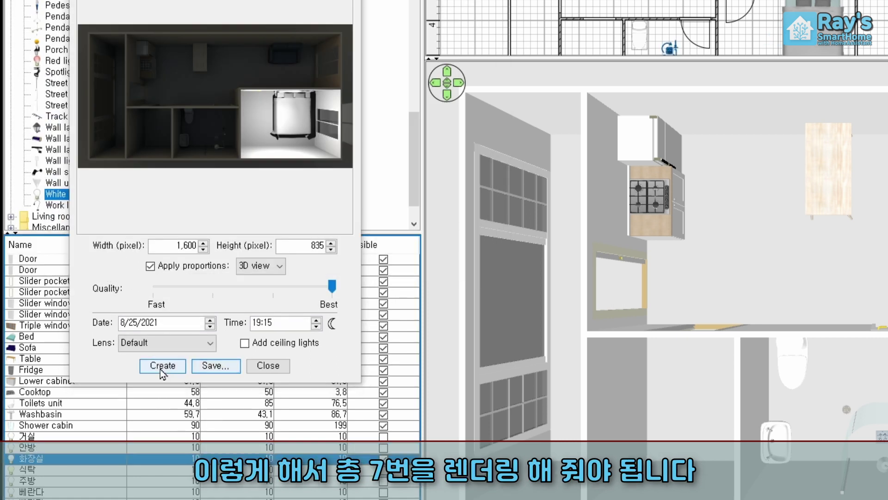
# Step: Render and save one photo with only the 화장실 light source visible, named rest, and one with only the 식탁 light source visible
pyautogui.click(162, 366)
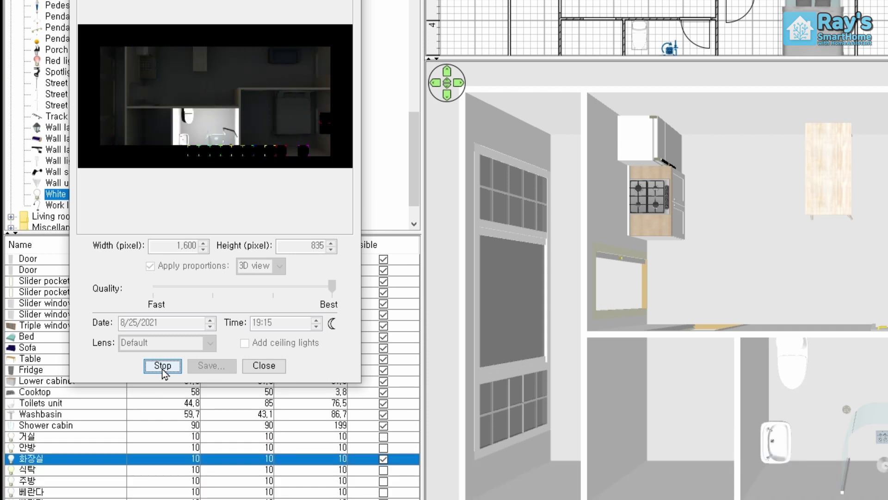
pyautogui.click(212, 365)
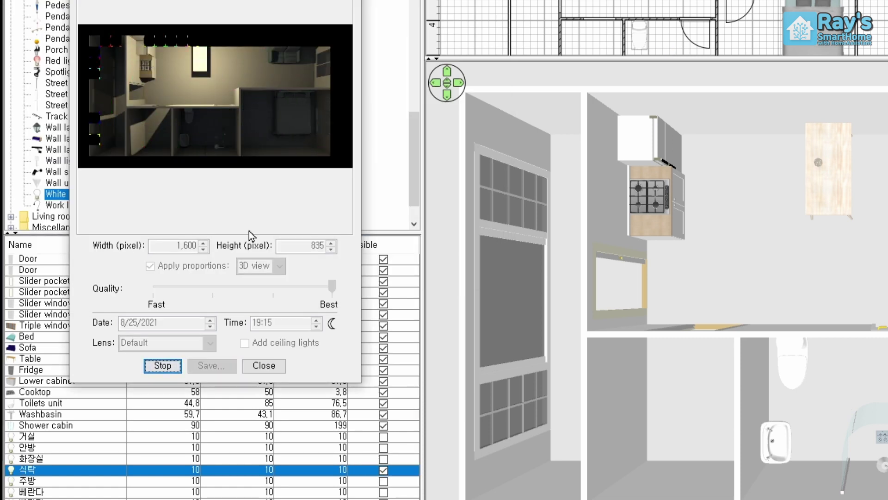
pyautogui.click(212, 365)
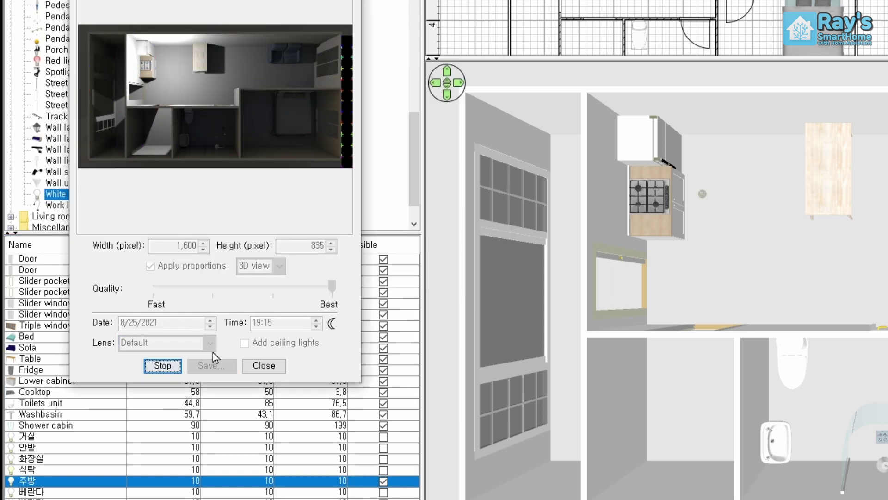
# Step: Save the photo rendered with only the 주방 light source visible as kitchen
pyautogui.click(214, 366)
pyautogui.write('kit')
pyautogui.press('Return')
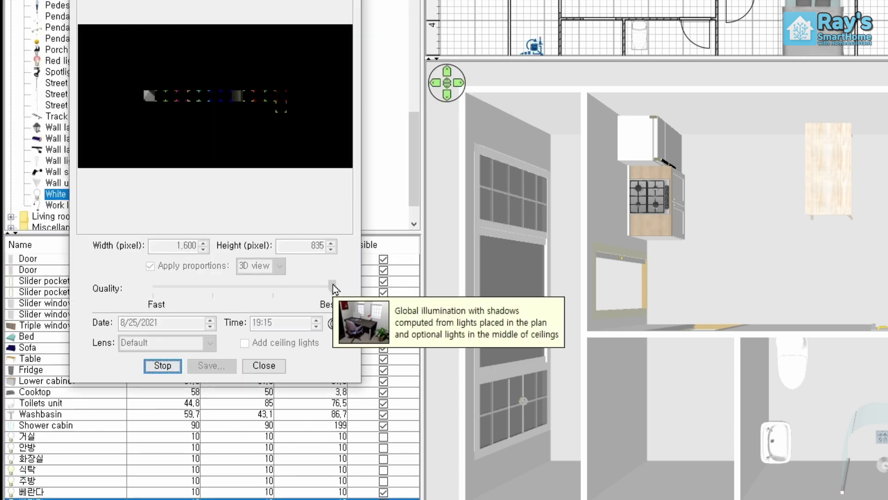
# Step: Open the saved PNG photos in the image viewer from the file explorer and compare their lighting and framing
pyautogui.press('super+e')
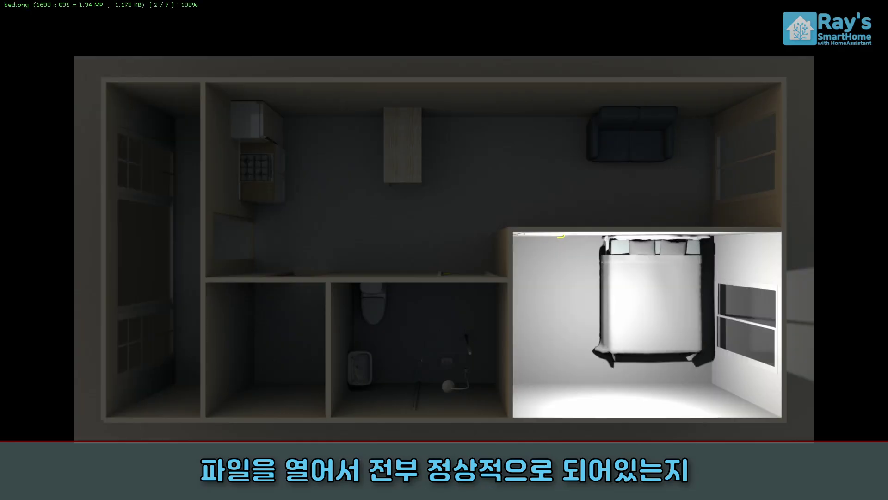
pyautogui.press('Right')
pyautogui.press('Right')
pyautogui.press('Right')
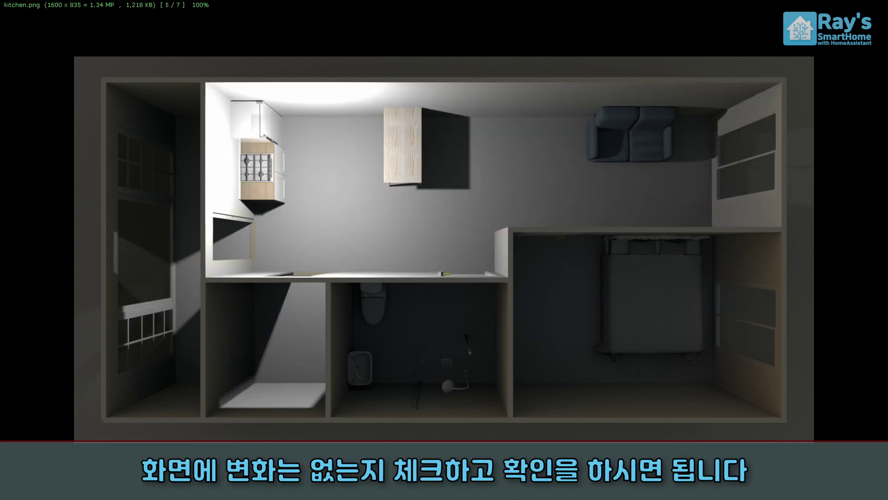
pyautogui.press('Right')
pyautogui.press('Right')
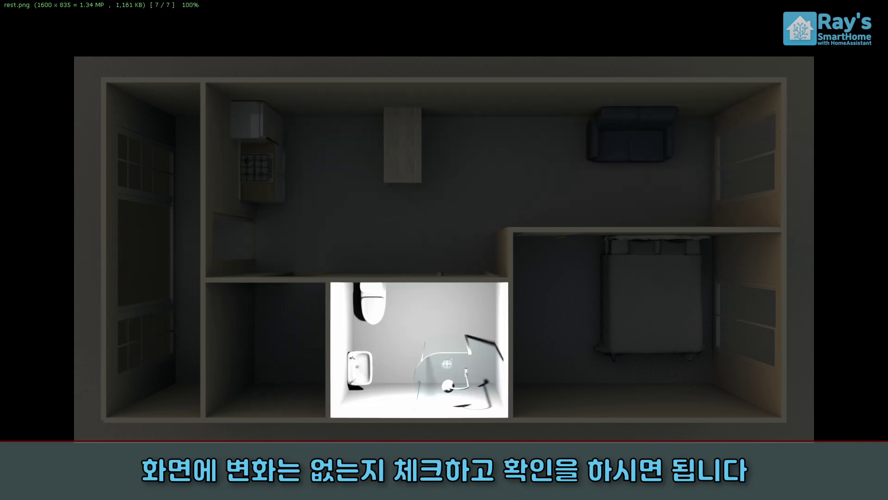
pyautogui.press('Left')
pyautogui.press('Left')
pyautogui.press('Left')
pyautogui.press('Left')
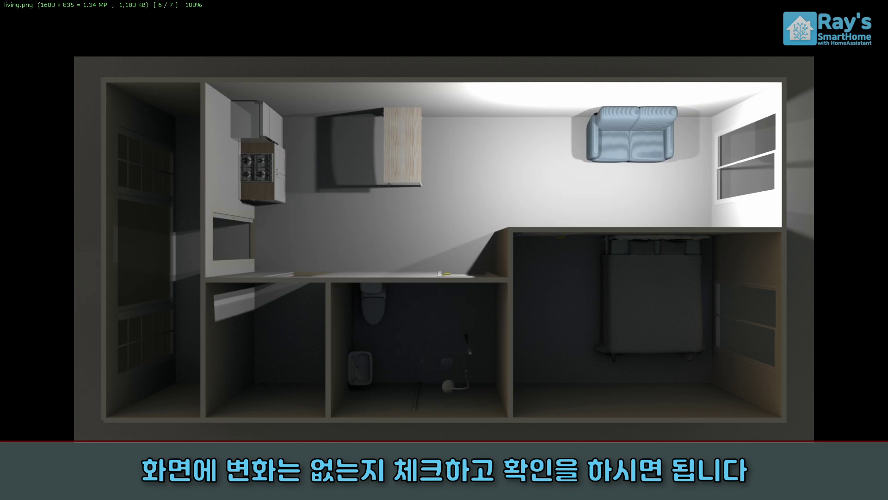
pyautogui.press('Left')
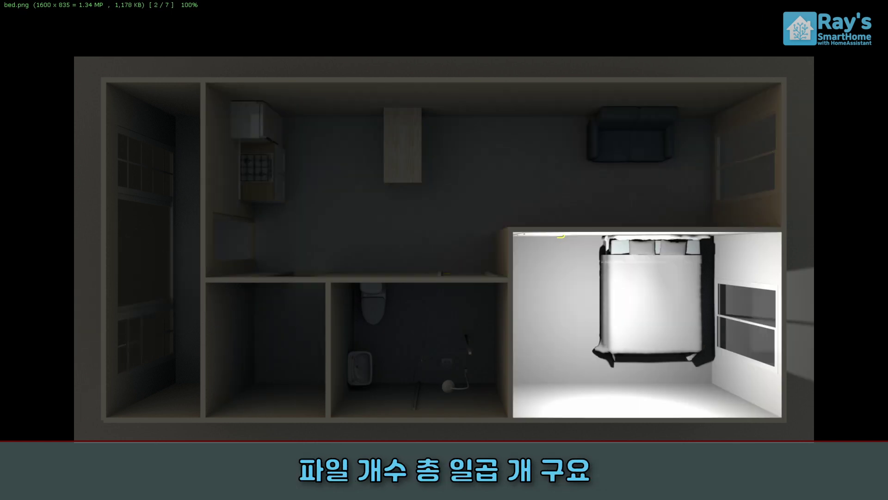
pyautogui.press('Left')
pyautogui.press('Left')
pyautogui.press('Left')
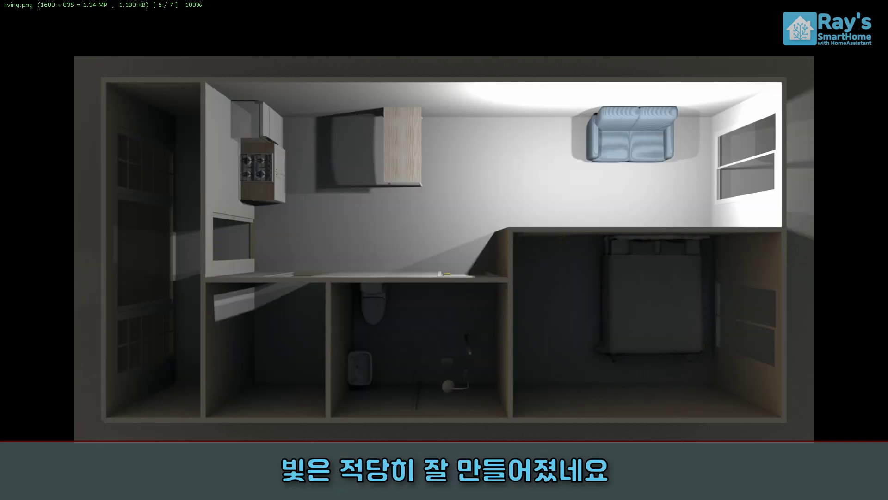
pyautogui.press('Left')
pyautogui.press('Left')
pyautogui.press('Left')
pyautogui.press('Left')
pyautogui.press('Left')
pyautogui.press('Escape')
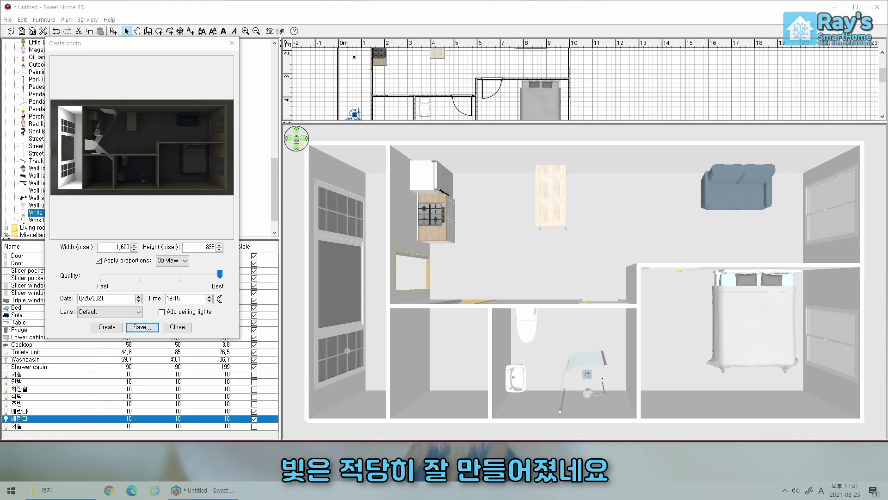